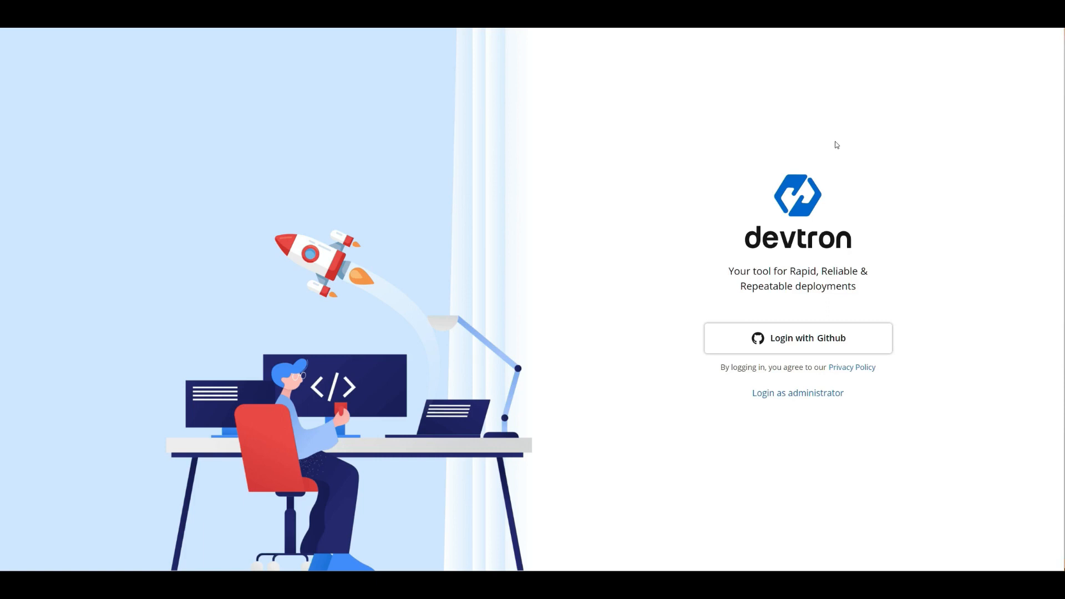
- Log in with GitHub and open the Global Configurations
click(811, 342)
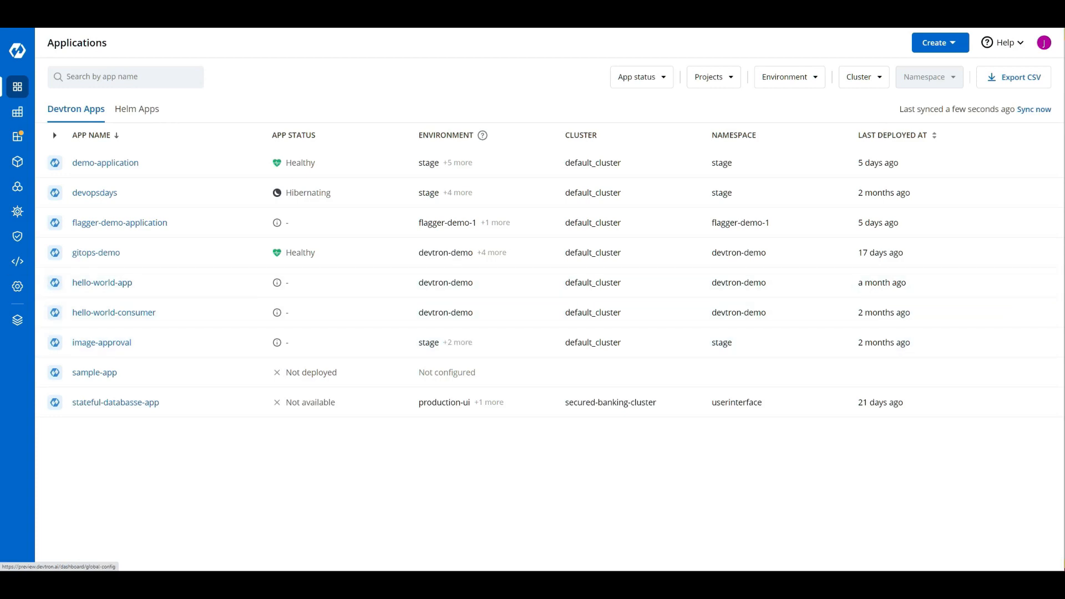
mouse_move(12, 286)
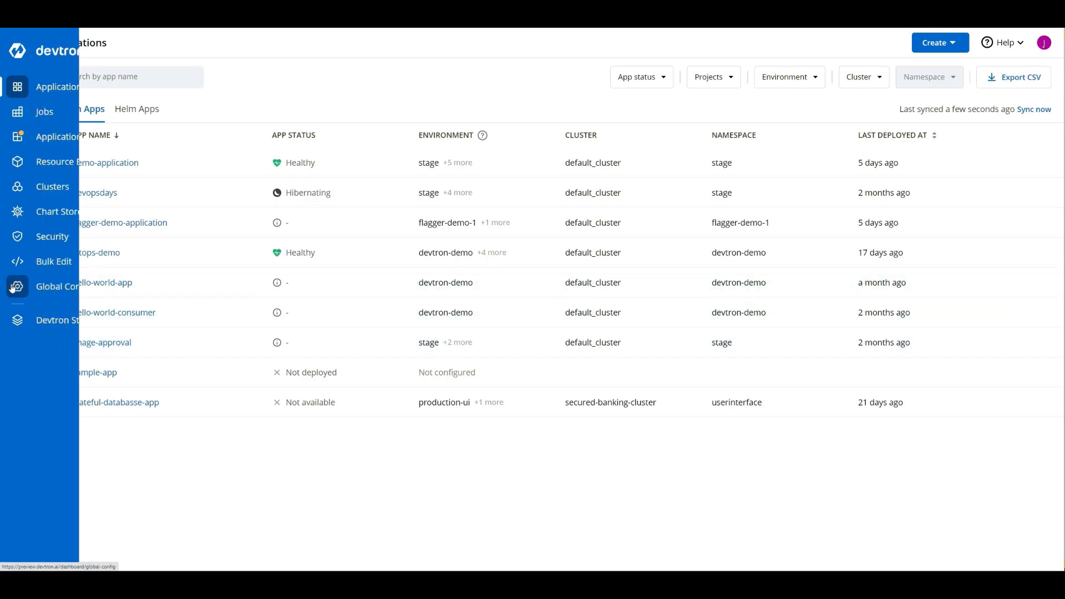
click(51, 294)
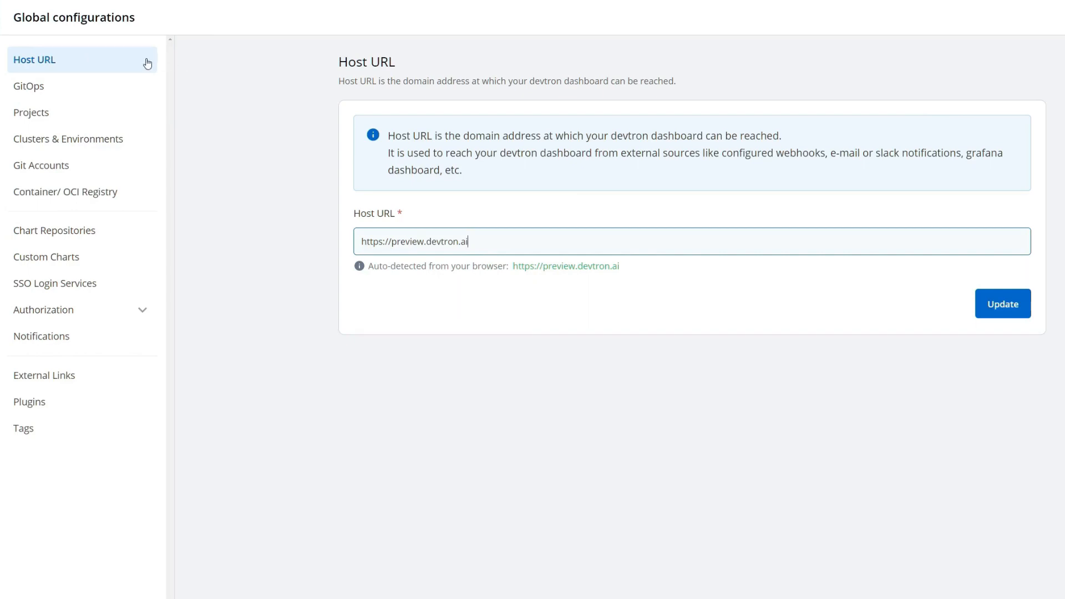
- Review the GitOps, Projects, Clusters & Environments, Git Accounts, Container/OCI Registry and SSO Login Services settings
click(115, 88)
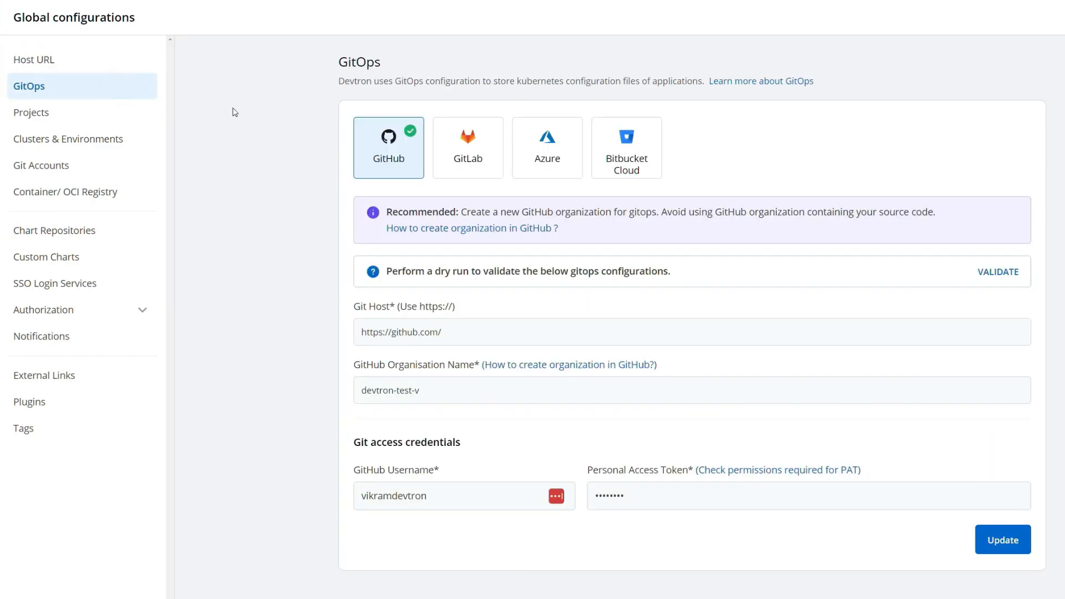
click(124, 119)
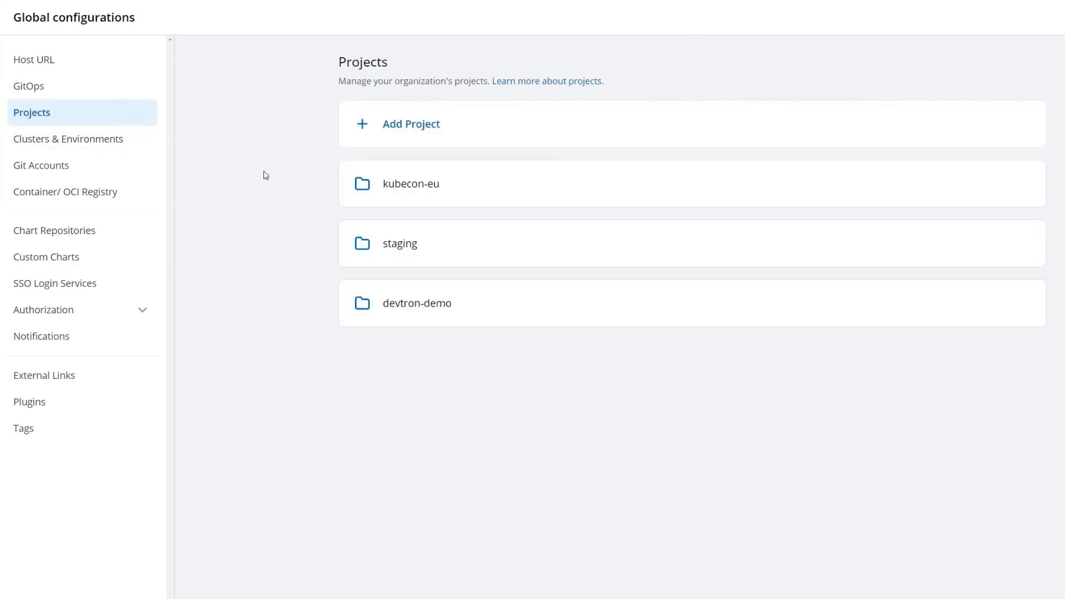
click(132, 145)
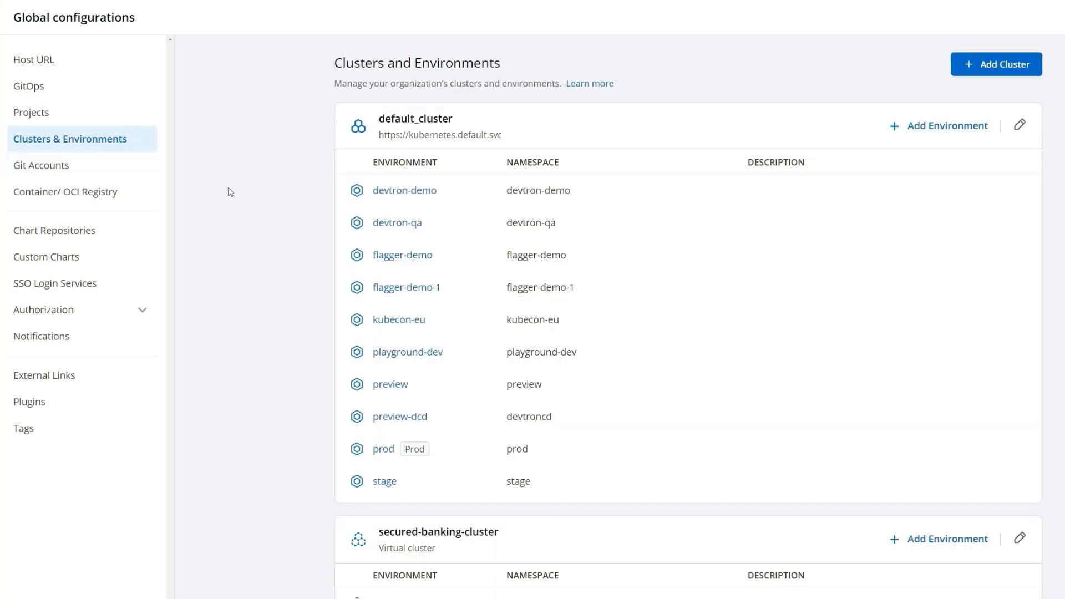
scroll(232, 193, down, 1)
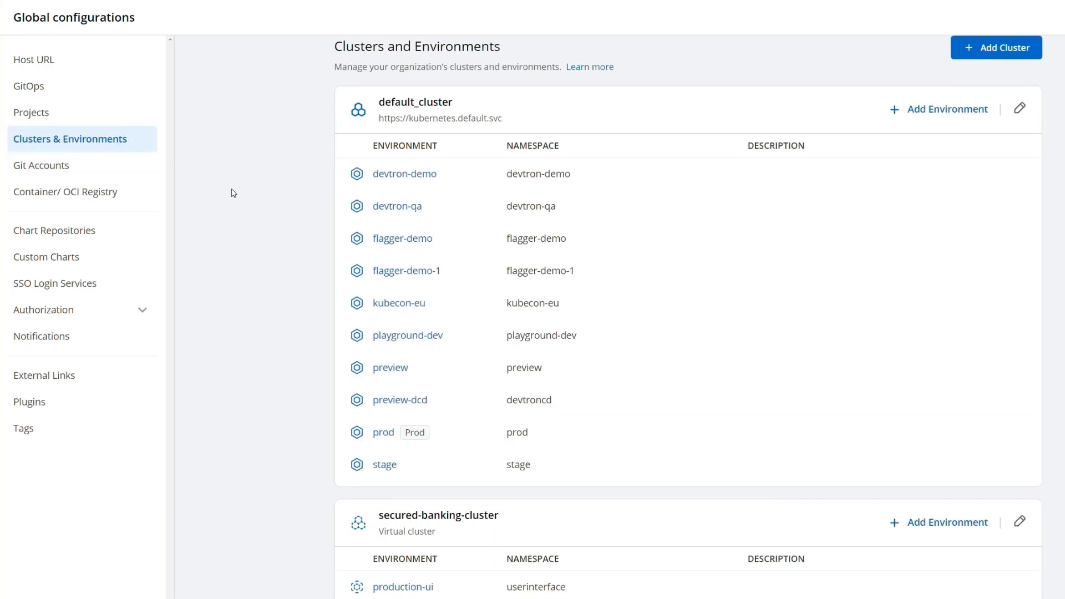
click(112, 173)
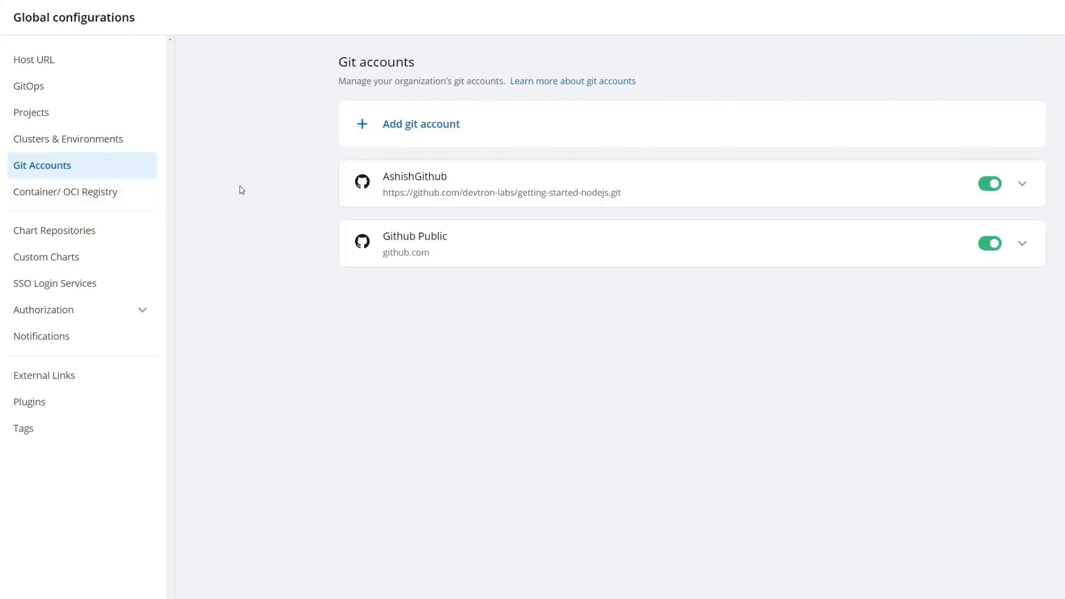
click(136, 204)
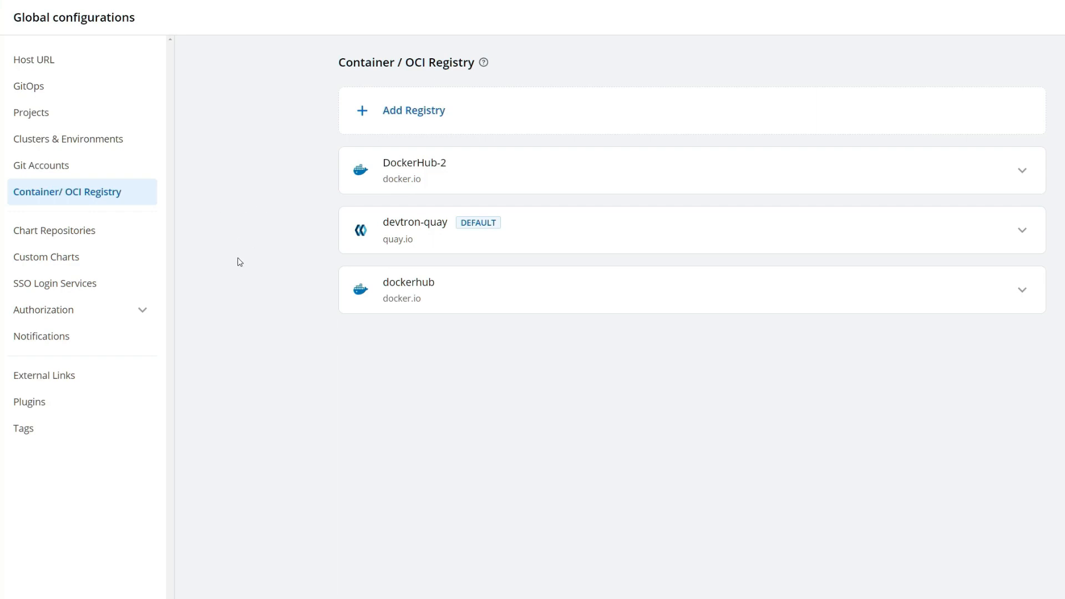
click(146, 289)
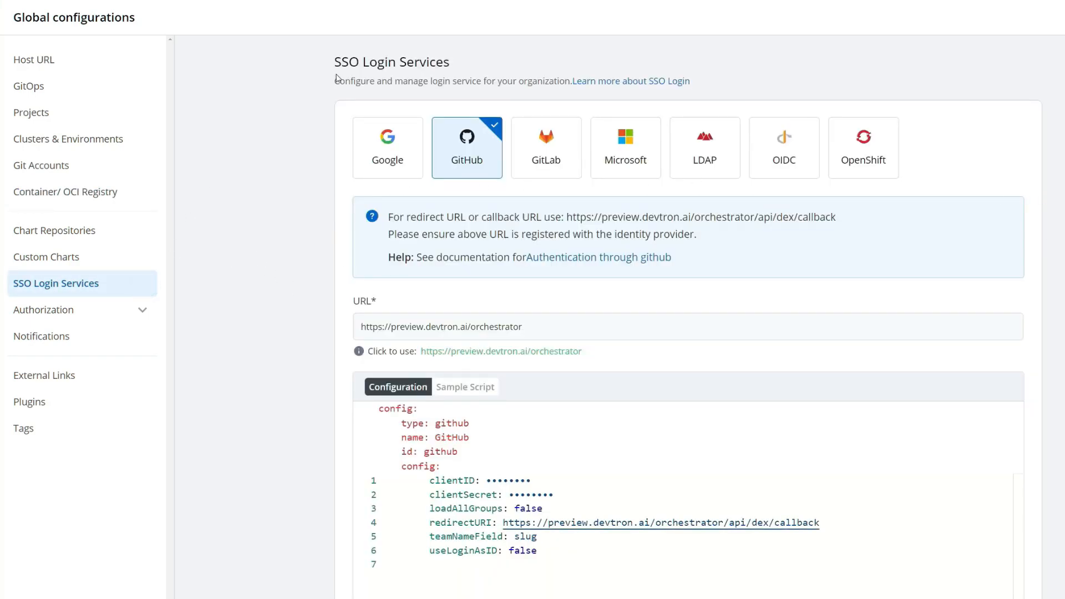
- Examine the Devops and Infra Admins permission group's access to Devtron apps, Helm apps and Kubernetes resources
click(143, 309)
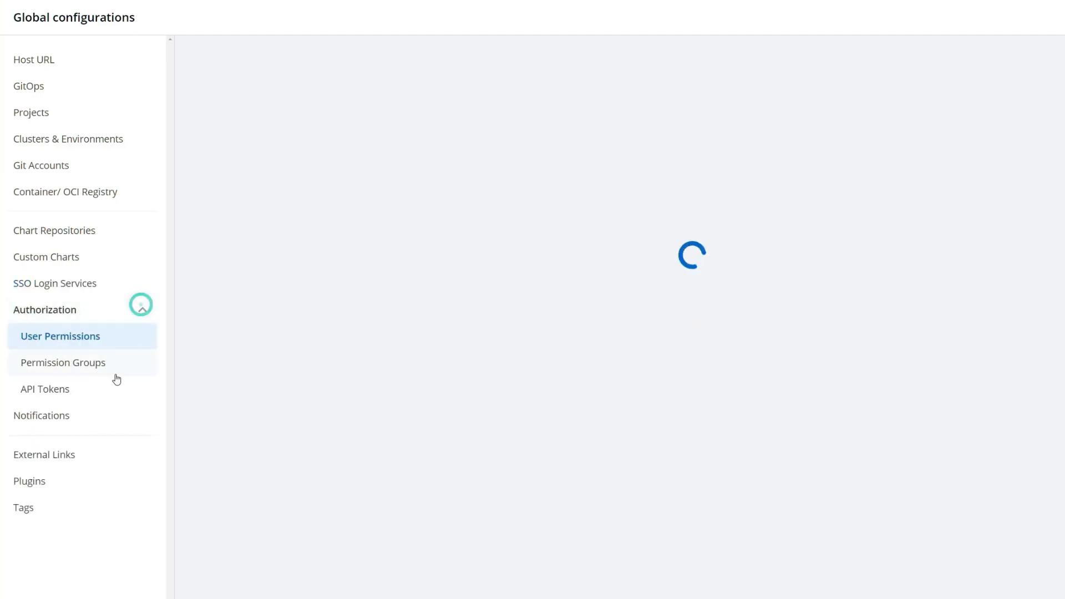
click(53, 361)
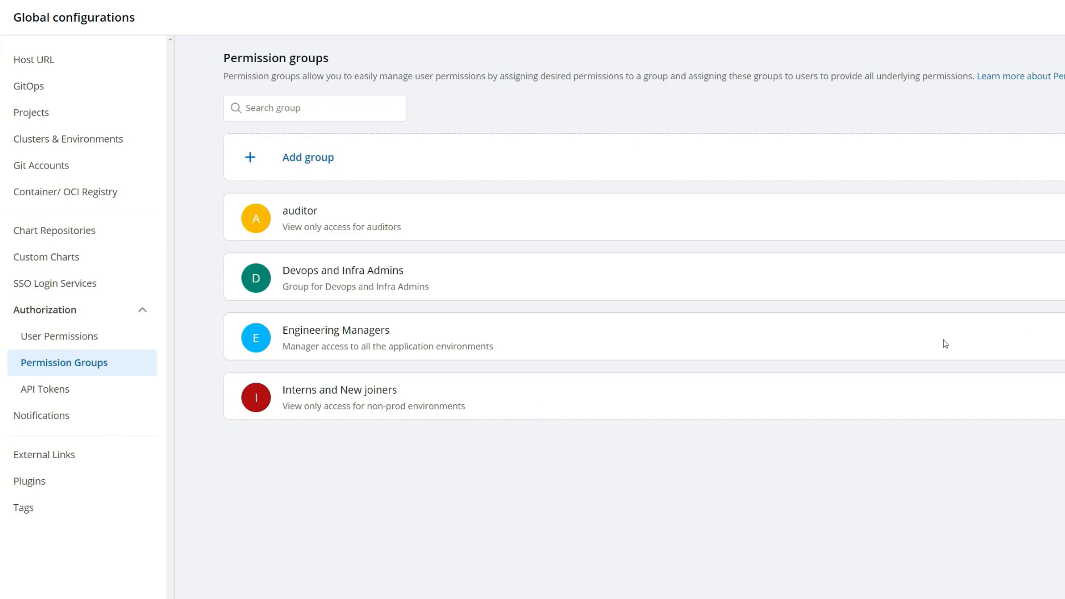
click(1048, 269)
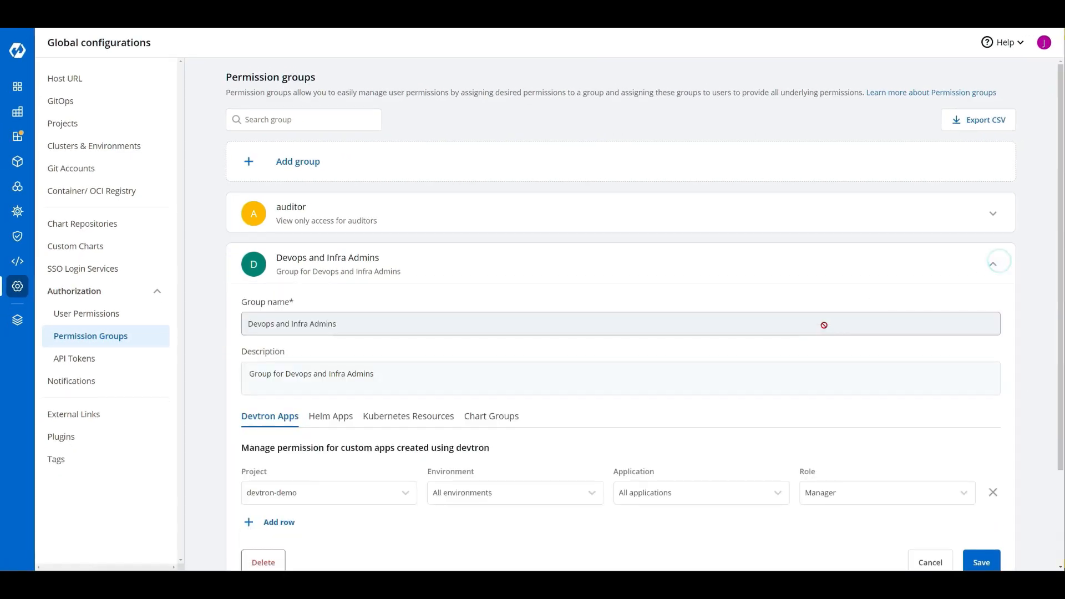
scroll(824, 325, down, 3)
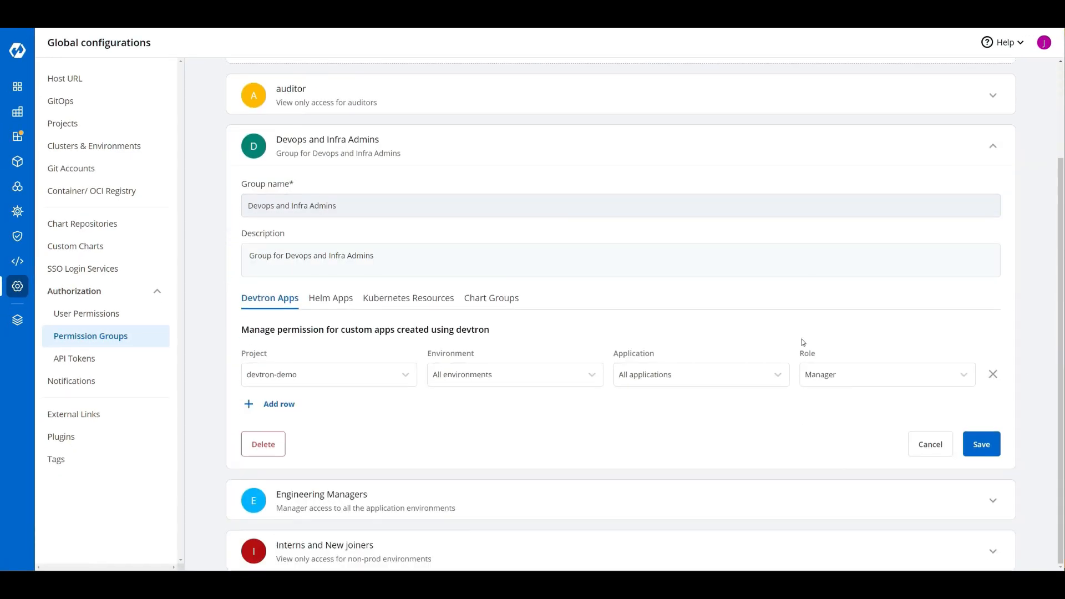
scroll(799, 341, up, 2)
scroll(416, 478, down, 2)
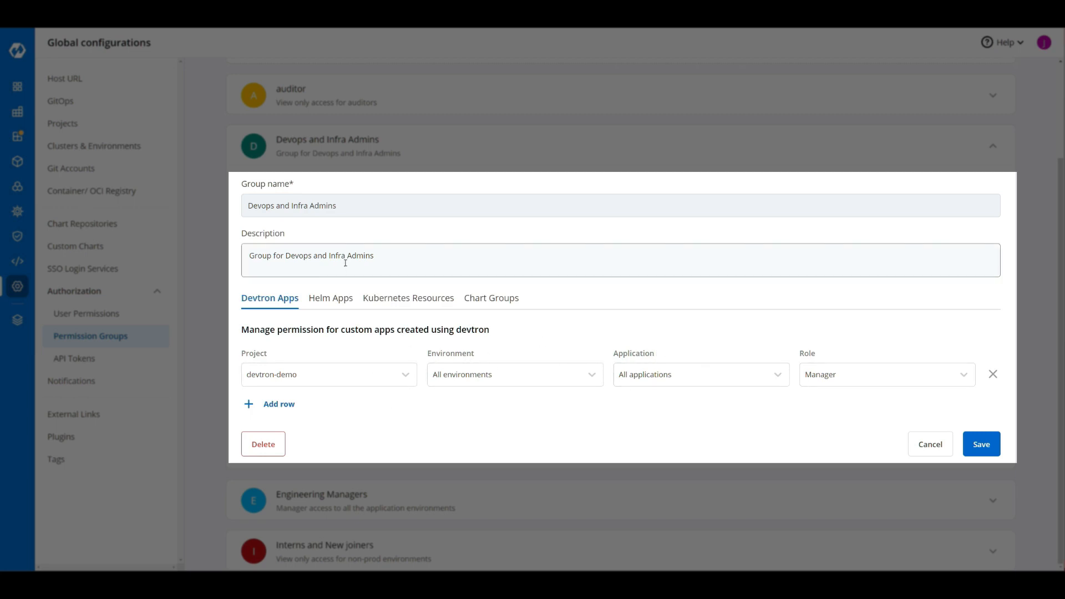
click(336, 301)
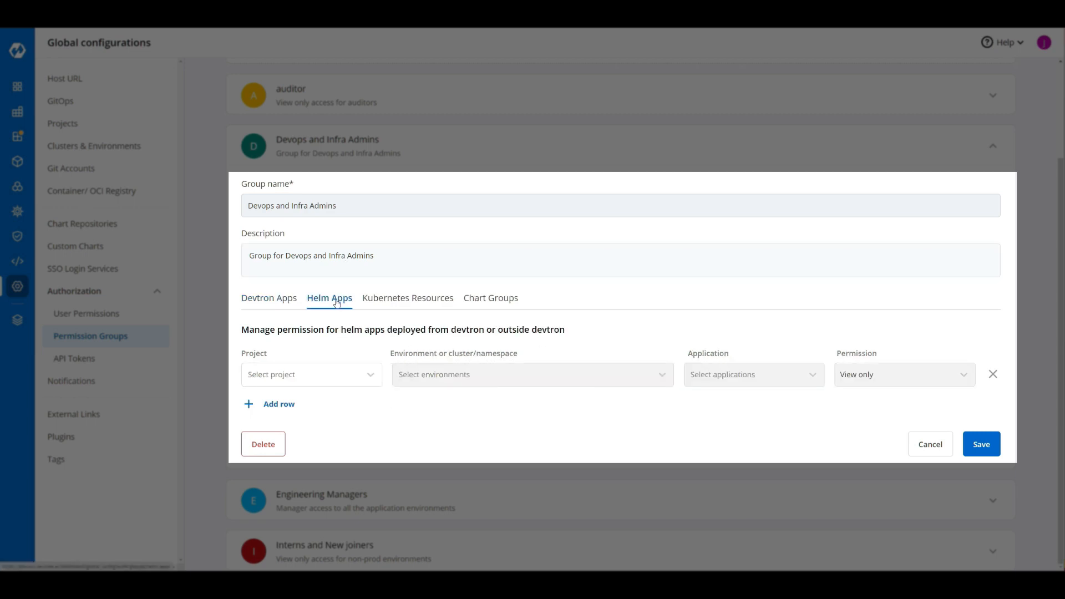
click(390, 297)
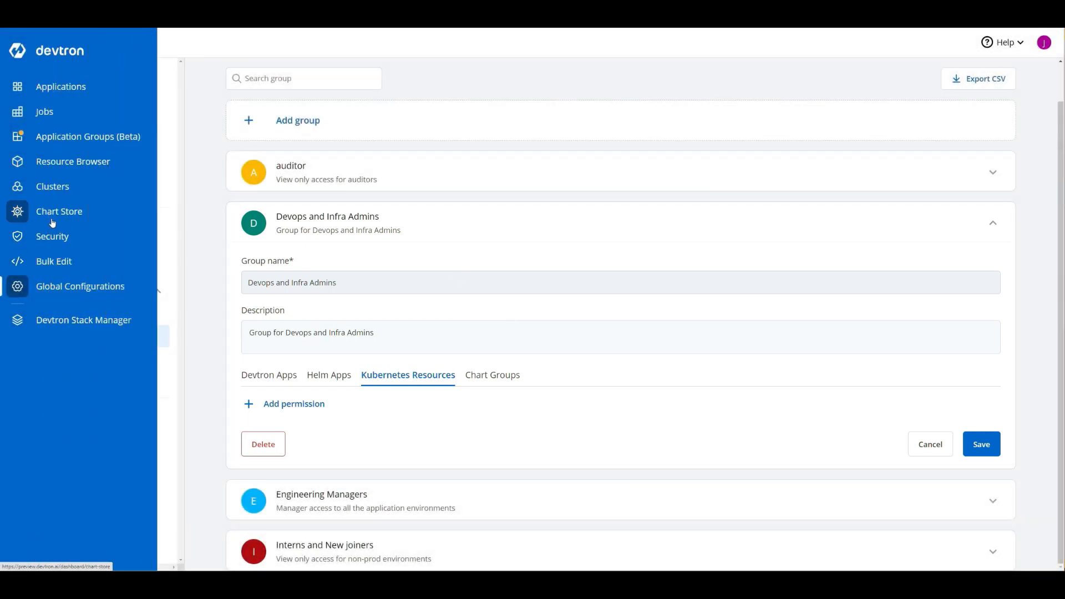
- Open the jetstack/cert-manager chart's deployment form from the Chart Store and pick chart version v1.12.0-beta.2
click(54, 214)
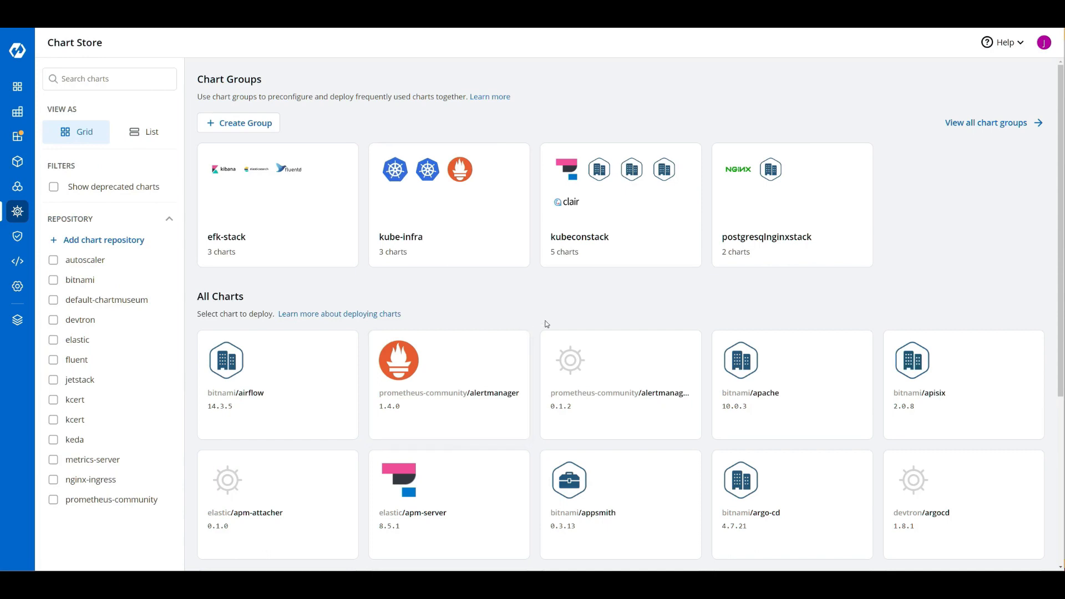
scroll(572, 315, down, 2)
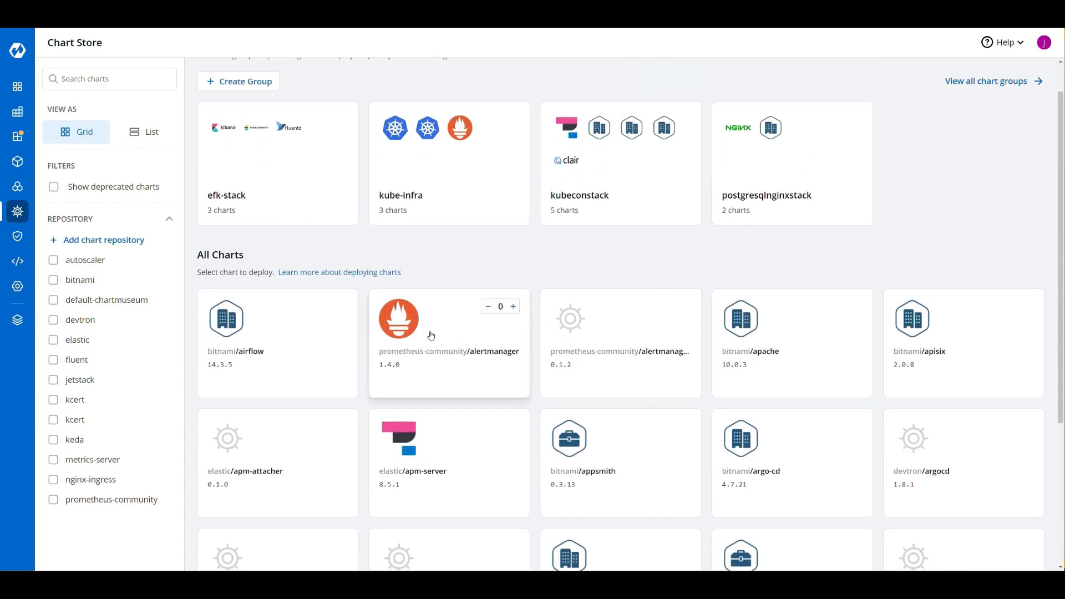
scroll(628, 468, down, 6)
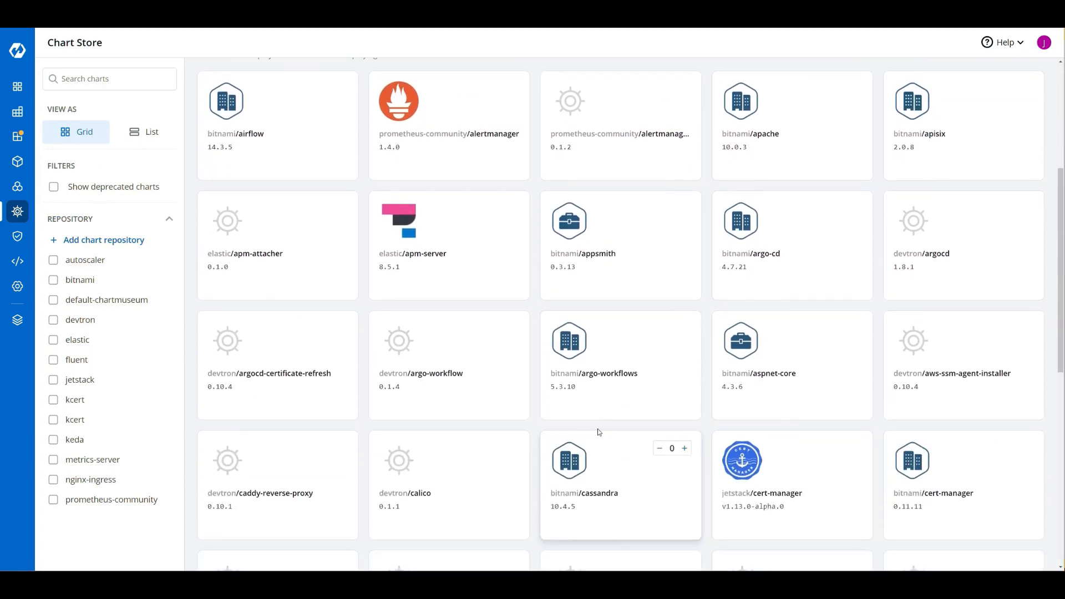
click(730, 320)
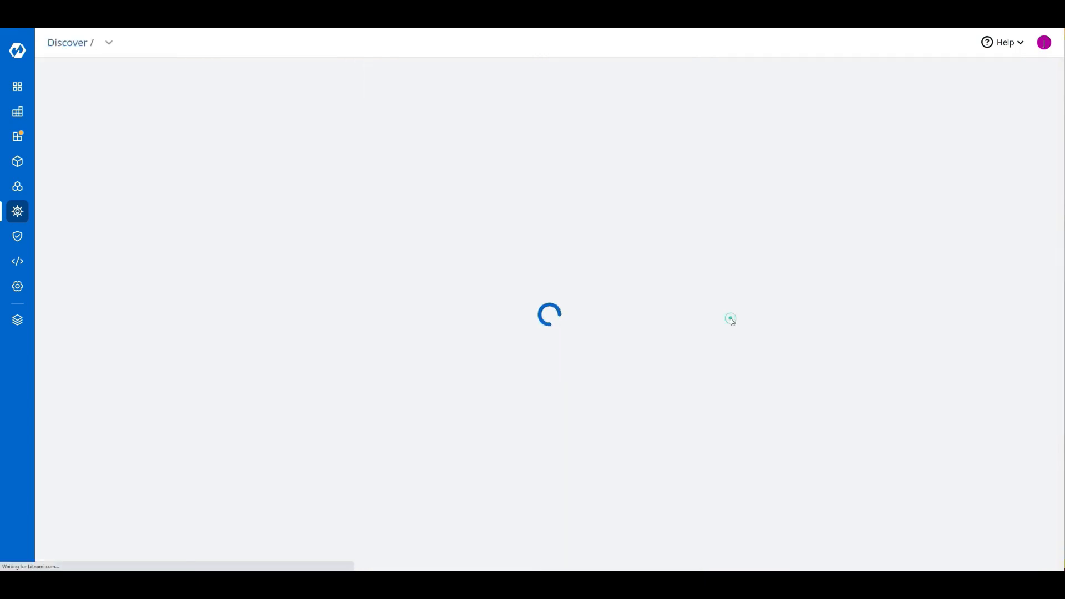
click(971, 180)
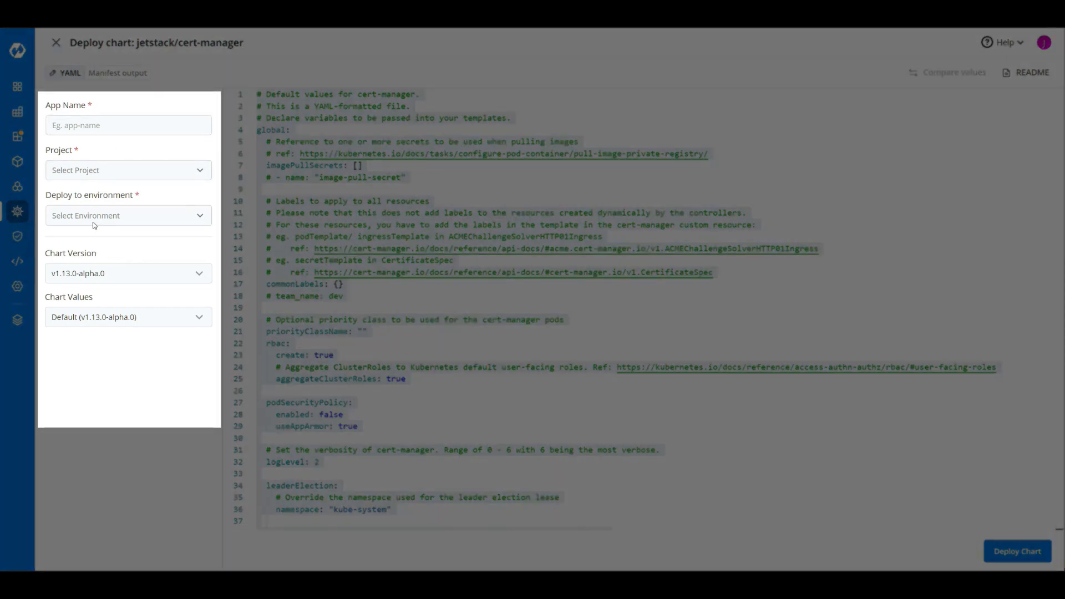
click(161, 274)
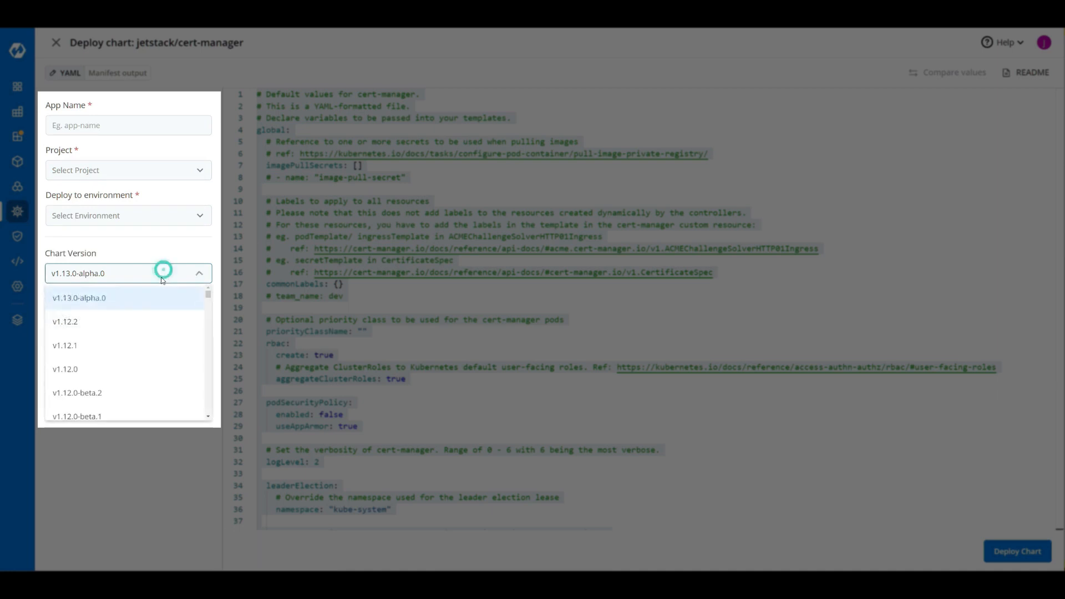
click(127, 393)
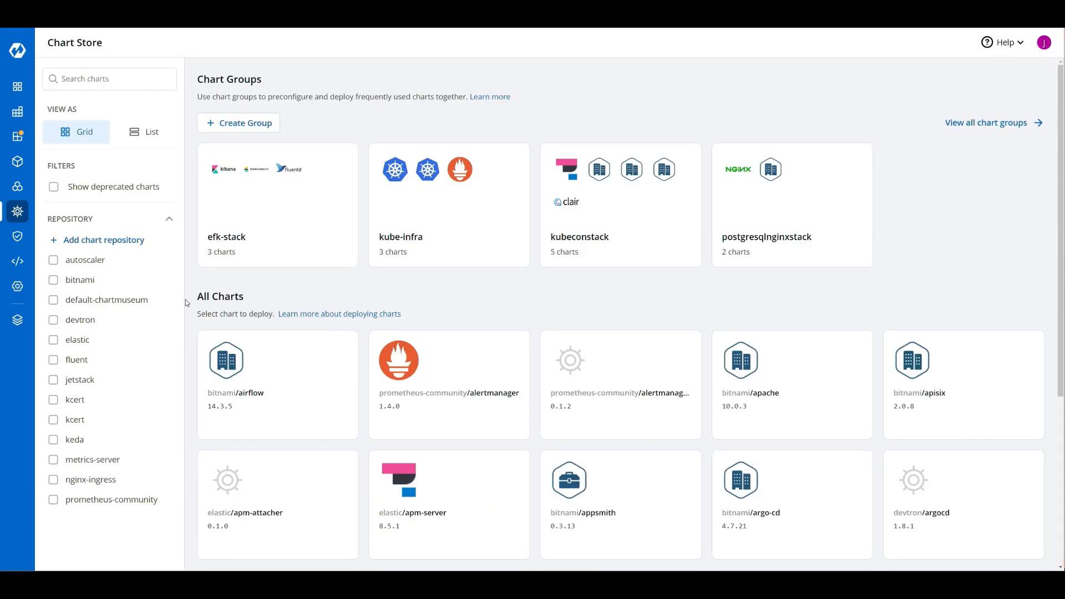
- View the form for adding a chart repository and open the kube-infra chart group in the Chart Store
mouse_move(329, 501)
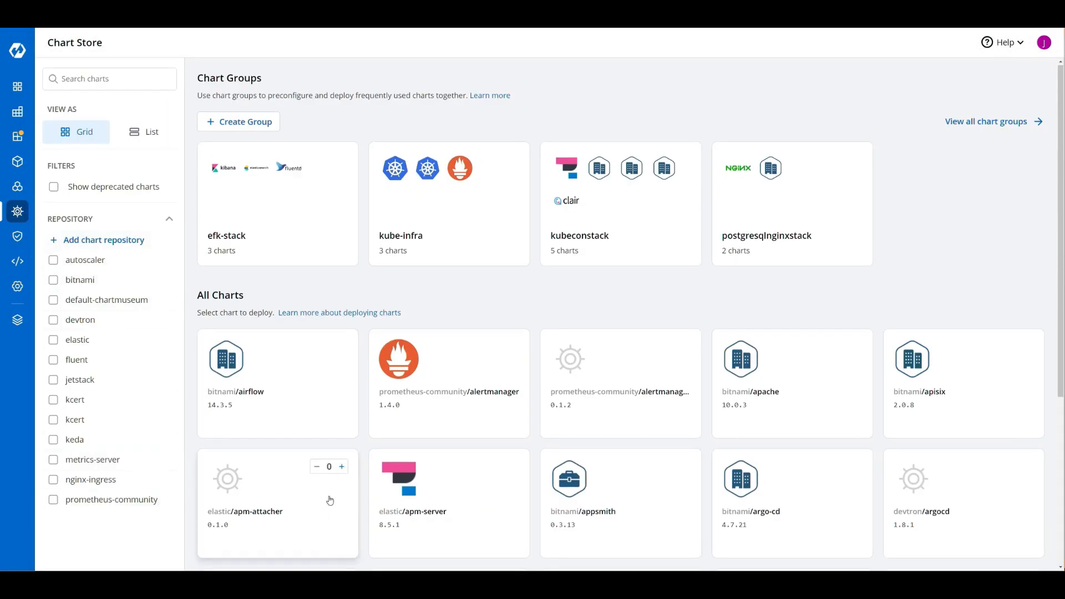
scroll(329, 500, down, 1)
click(117, 246)
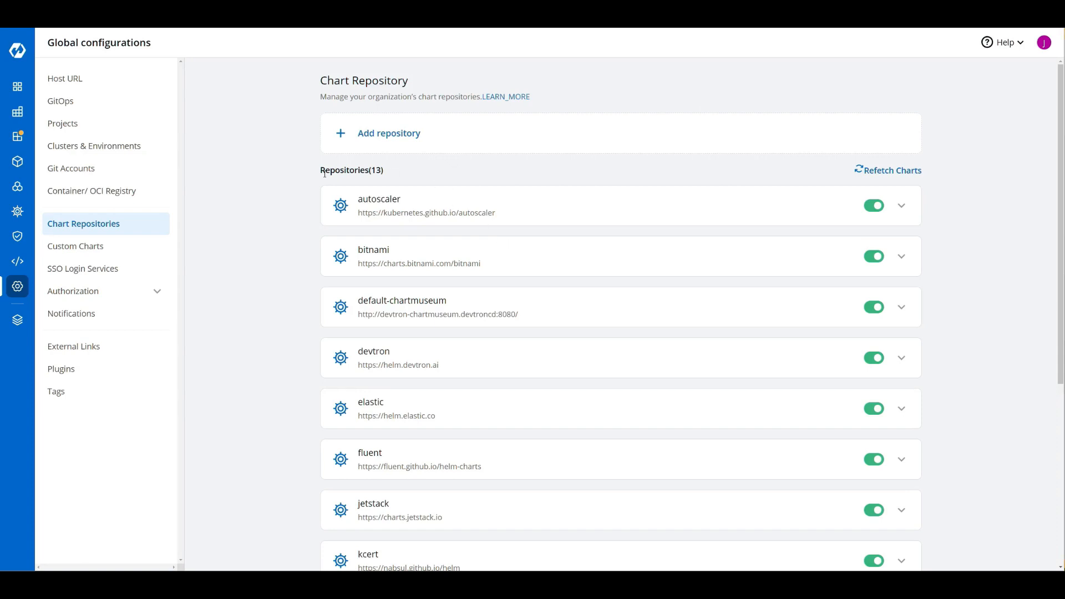
click(366, 135)
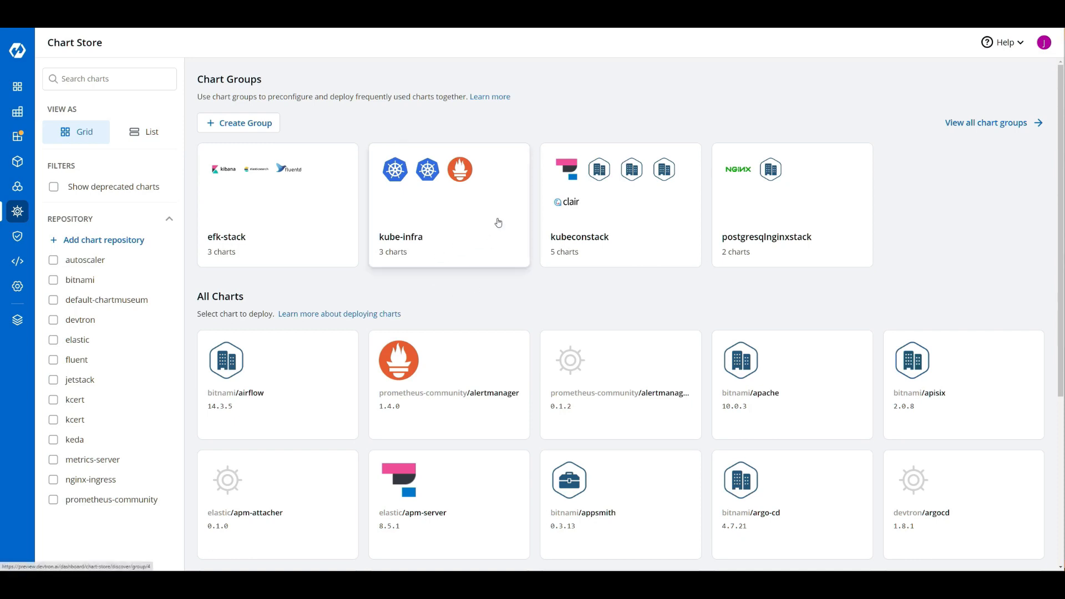
click(498, 222)
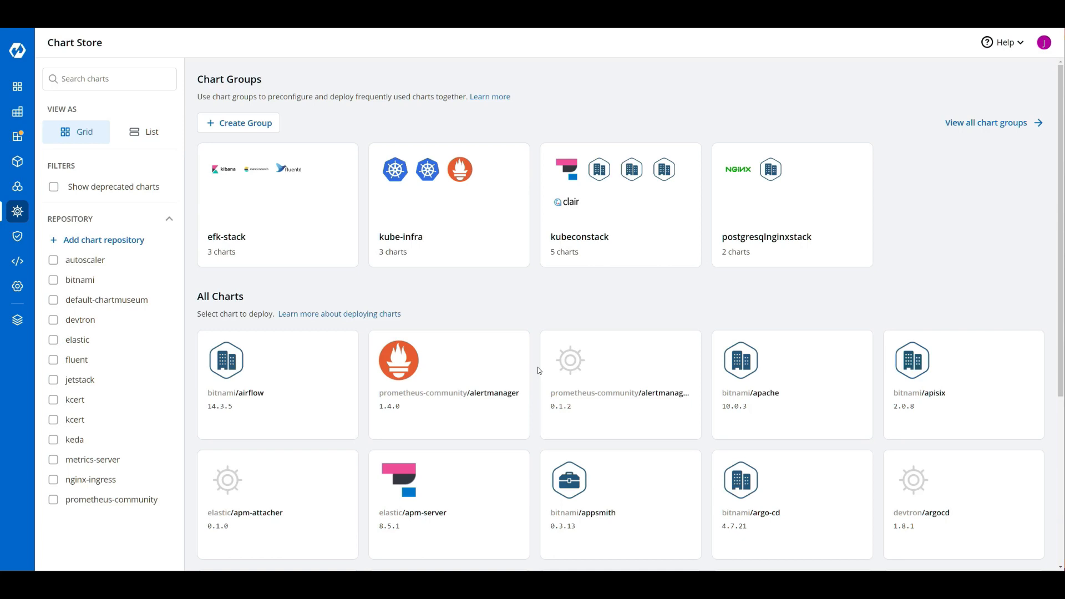
- Open the Kubernetes Resource Browser and check the cluster and namespace choices for the pod list
mouse_move(43, 156)
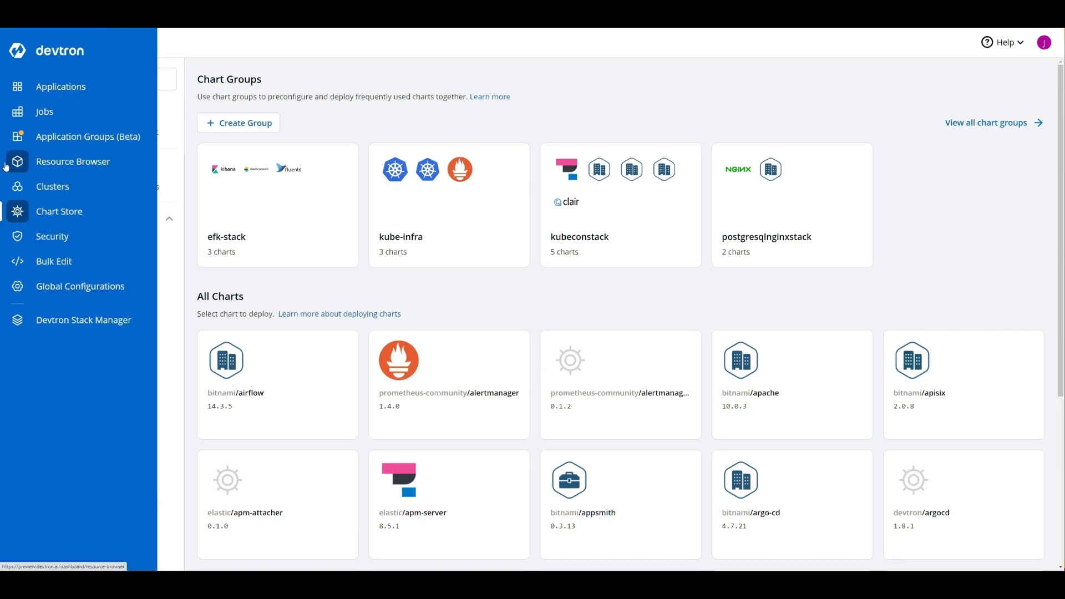
click(13, 164)
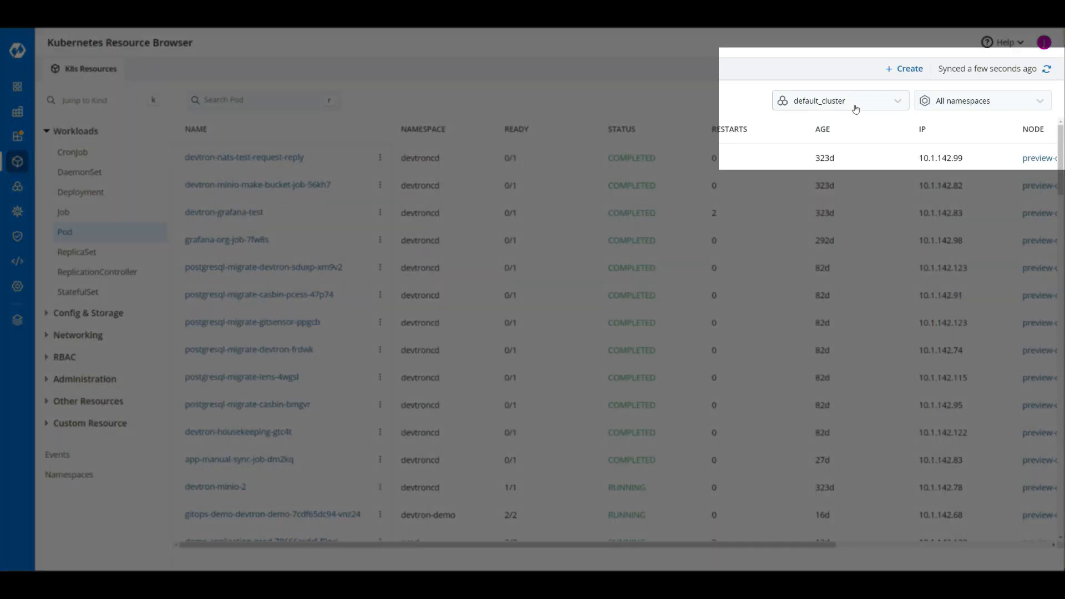
click(863, 102)
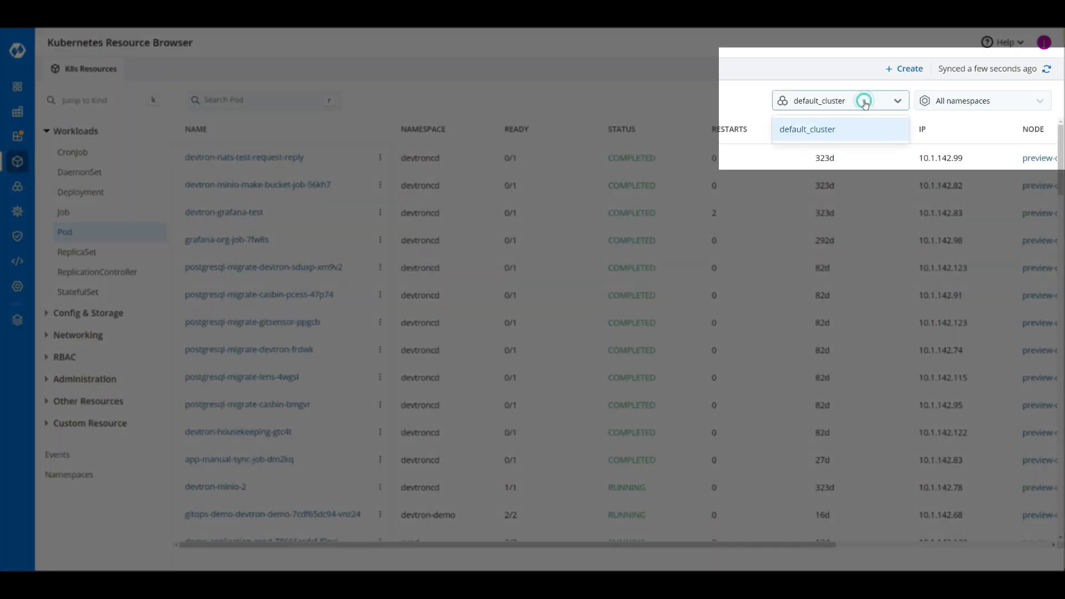
click(934, 101)
click(745, 101)
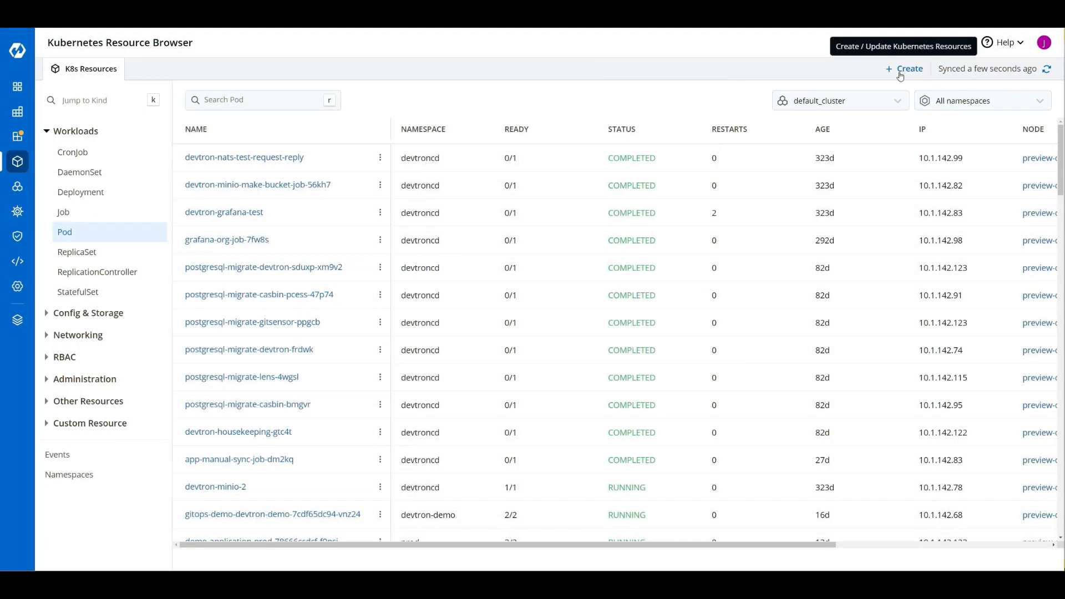
- View the form for creating a Kubernetes resource, cancel it, and look through the pods of the default cluster
click(904, 69)
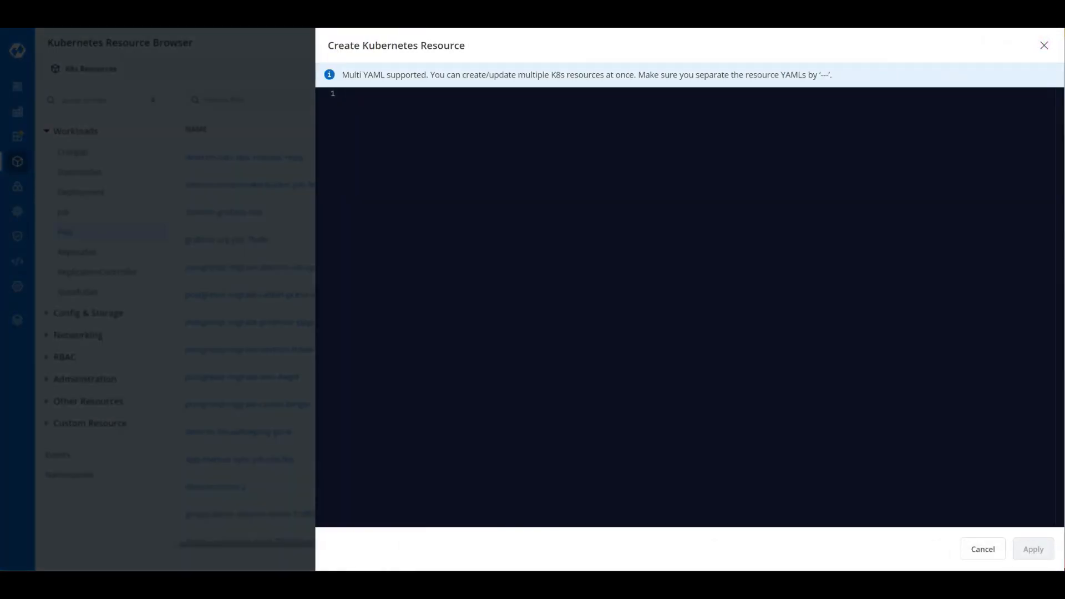
click(977, 555)
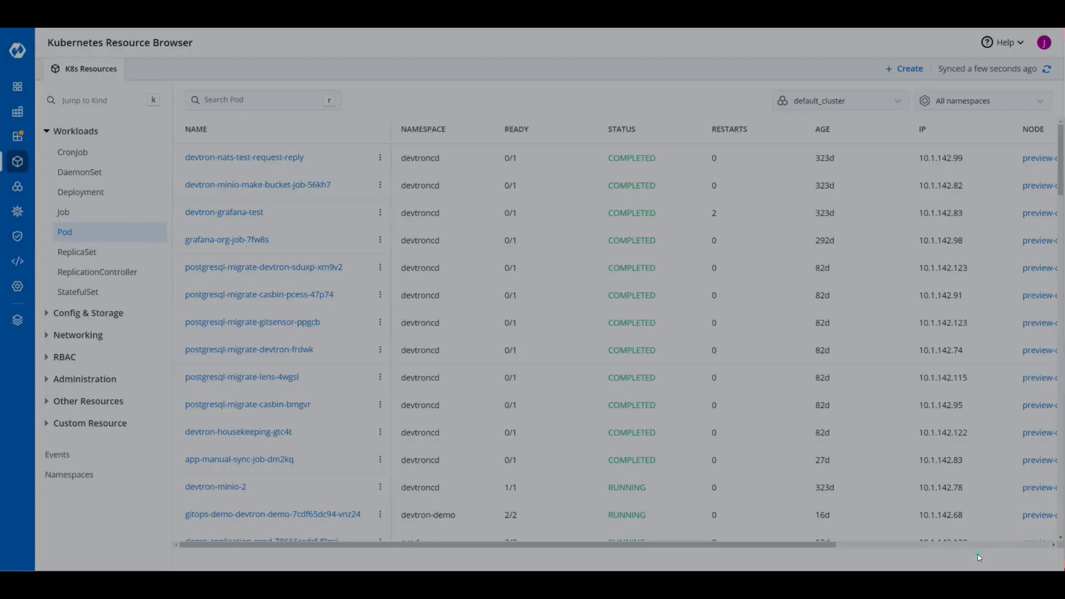
scroll(628, 408, down, 8)
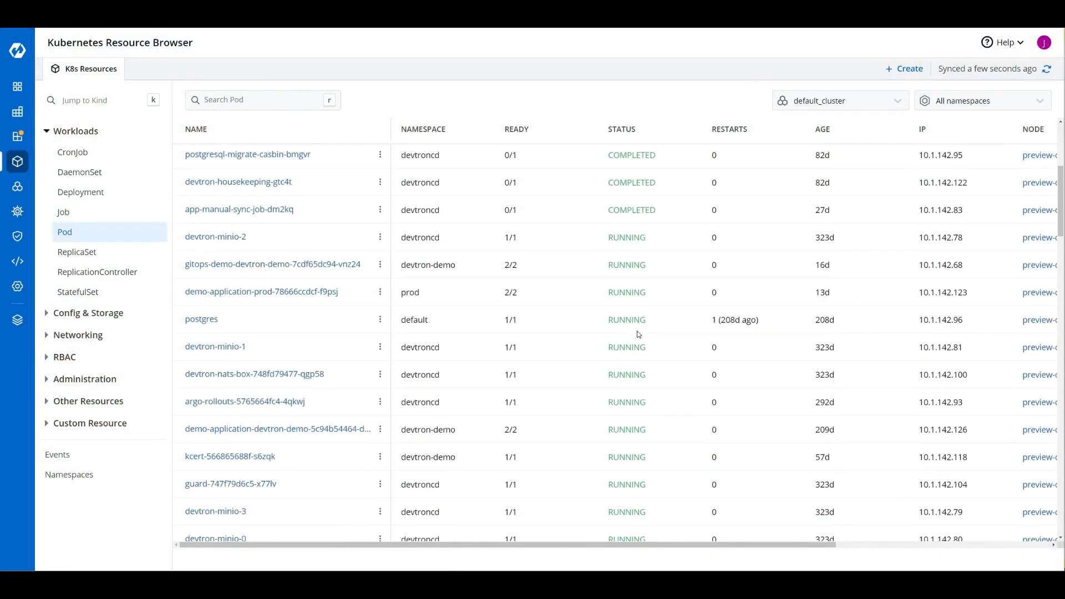
- Look through the rest of the pod list of the default cluster
scroll(628, 408, down, 8)
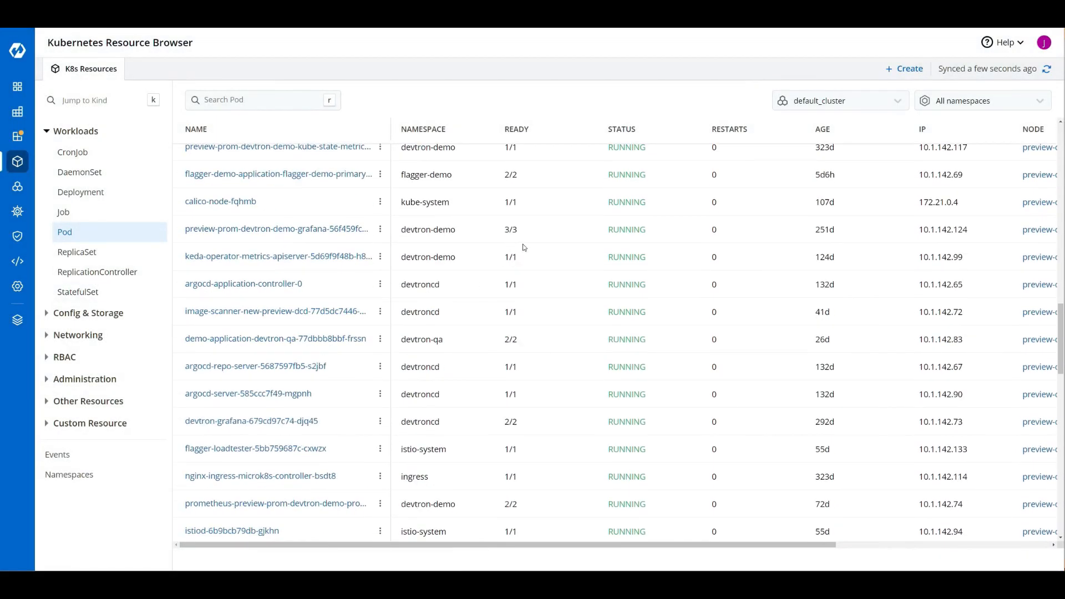
scroll(578, 289, down, 8)
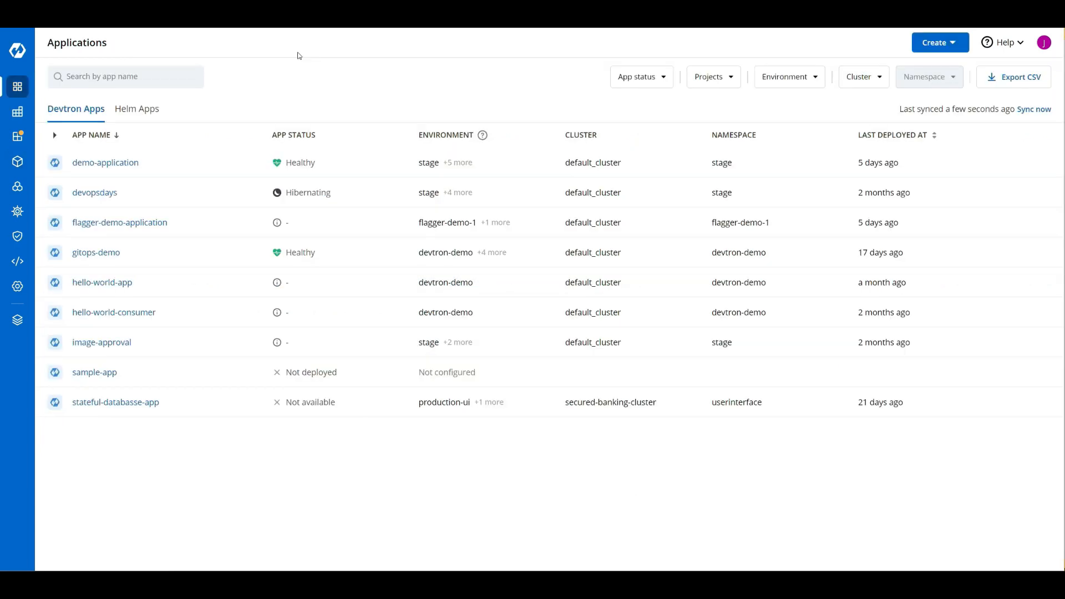
- Open demo-application from the Devtron Apps list and view the commit info of its stage deployment
click(127, 163)
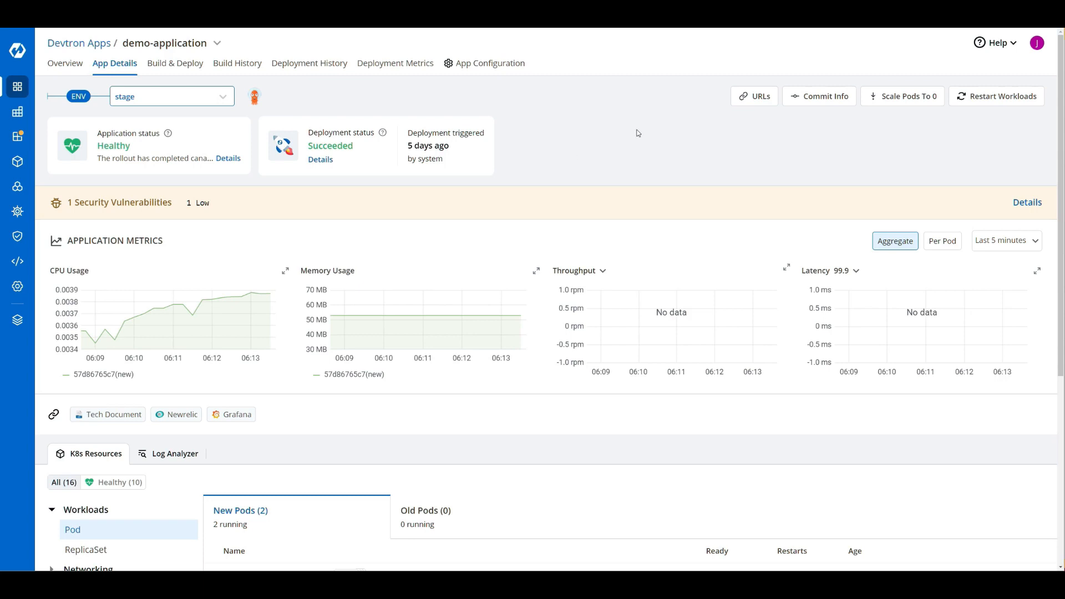
click(793, 96)
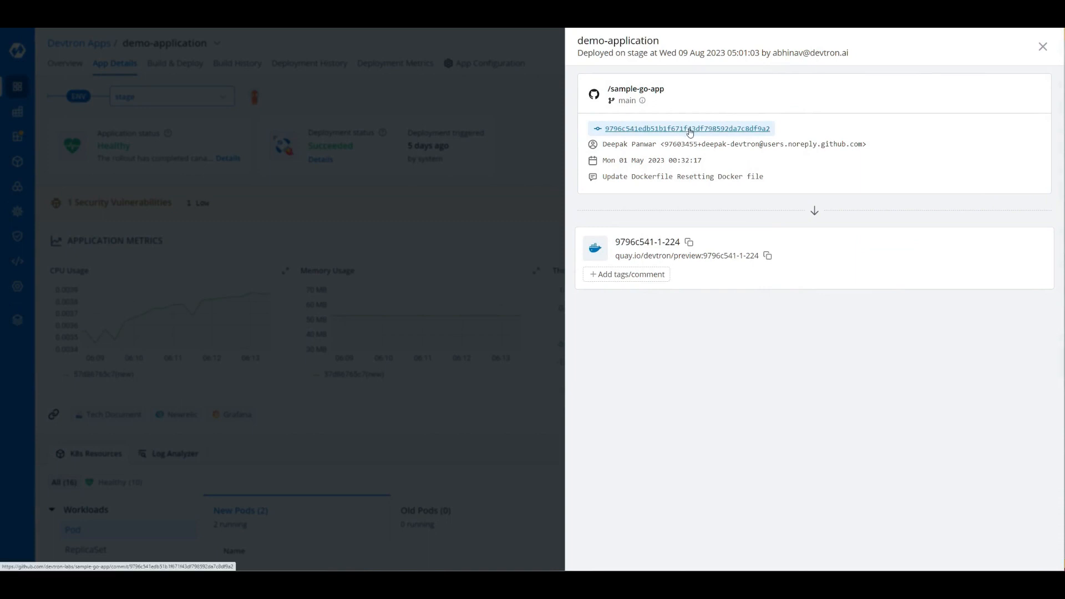
click(1043, 47)
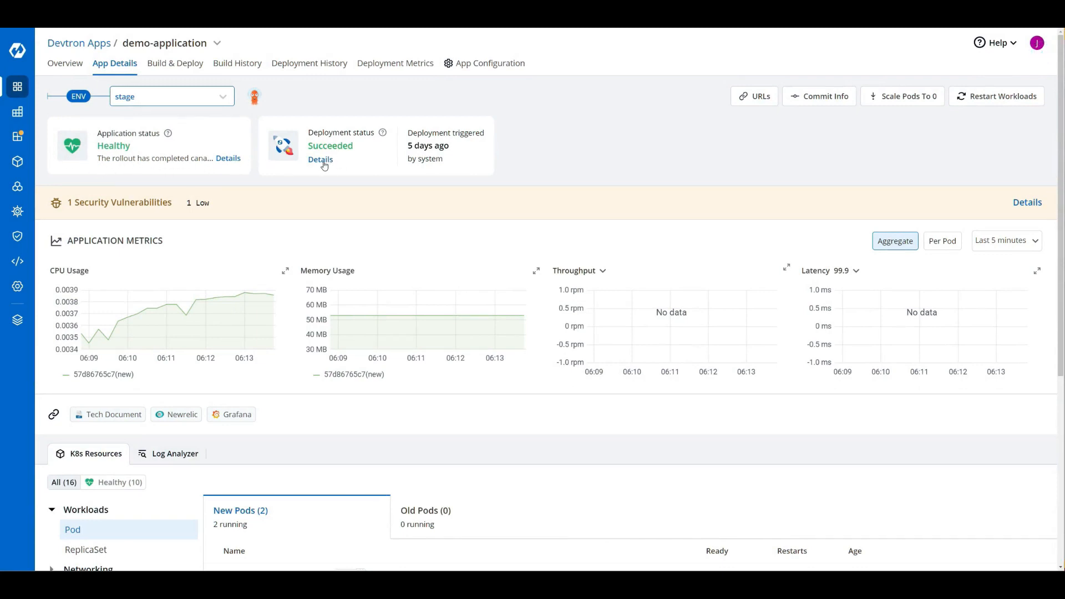
- View the details of demo-application's security vulnerabilities for the stage environment and close them
scroll(333, 166, down, 4)
scroll(221, 150, up, 2)
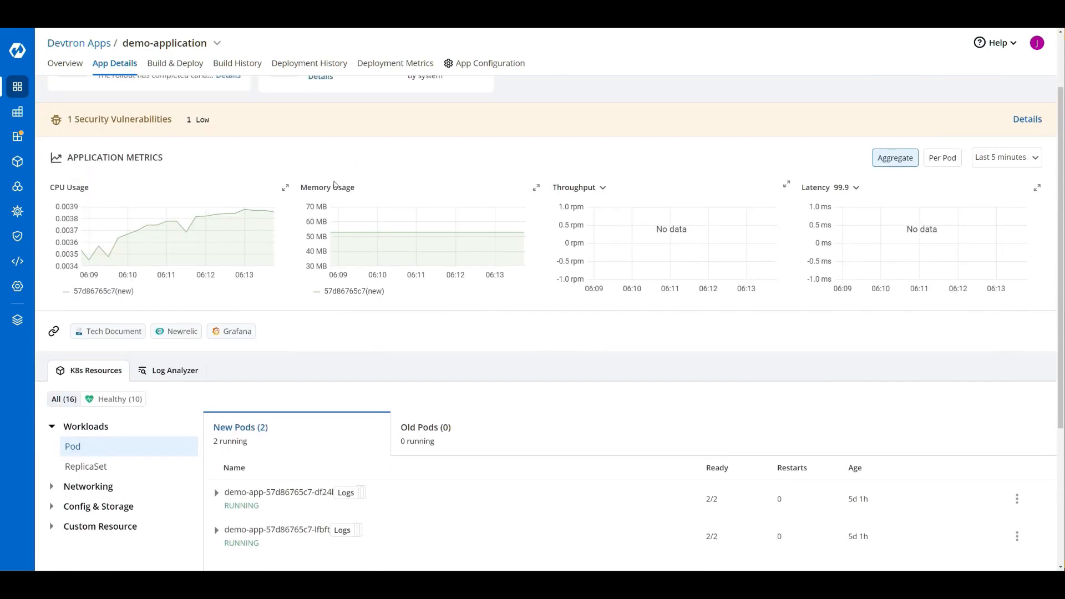
click(152, 119)
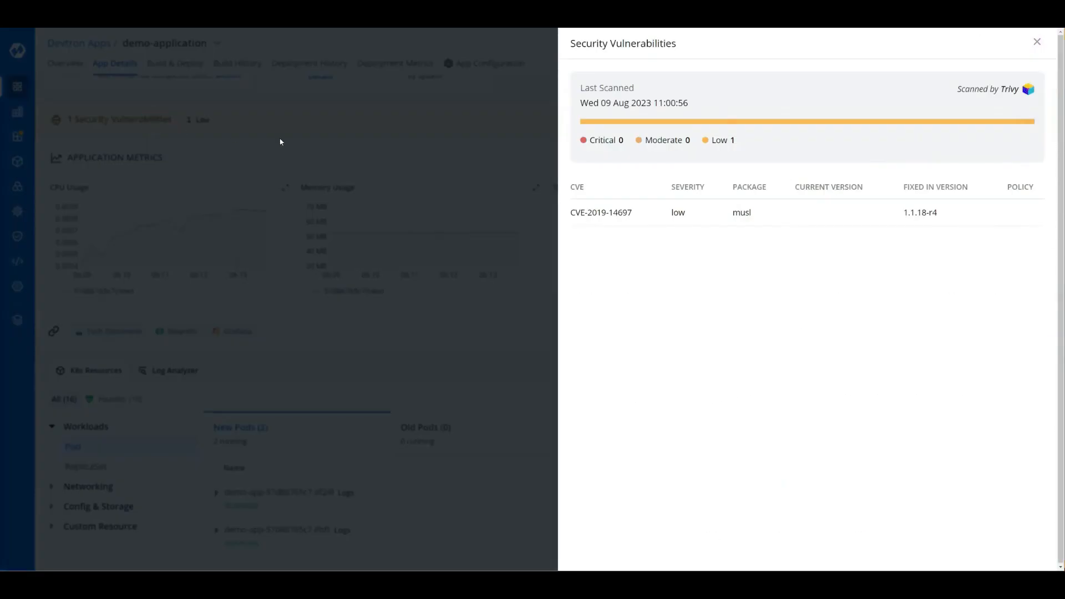
click(1038, 45)
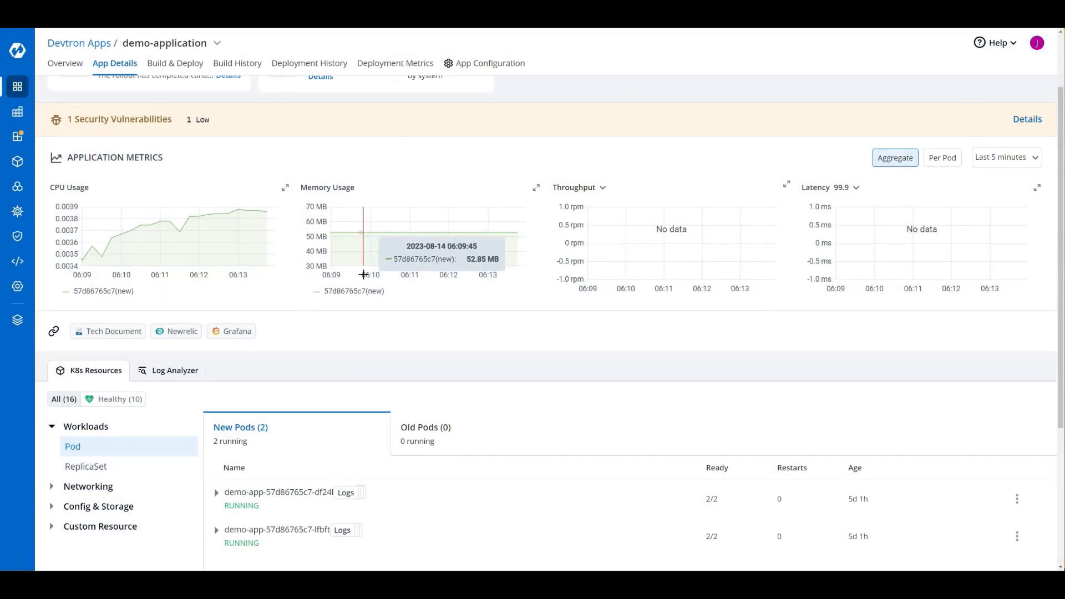
- Expand the containers of the first new pod and view that pod's logs and terminal
scroll(432, 301, down, 2)
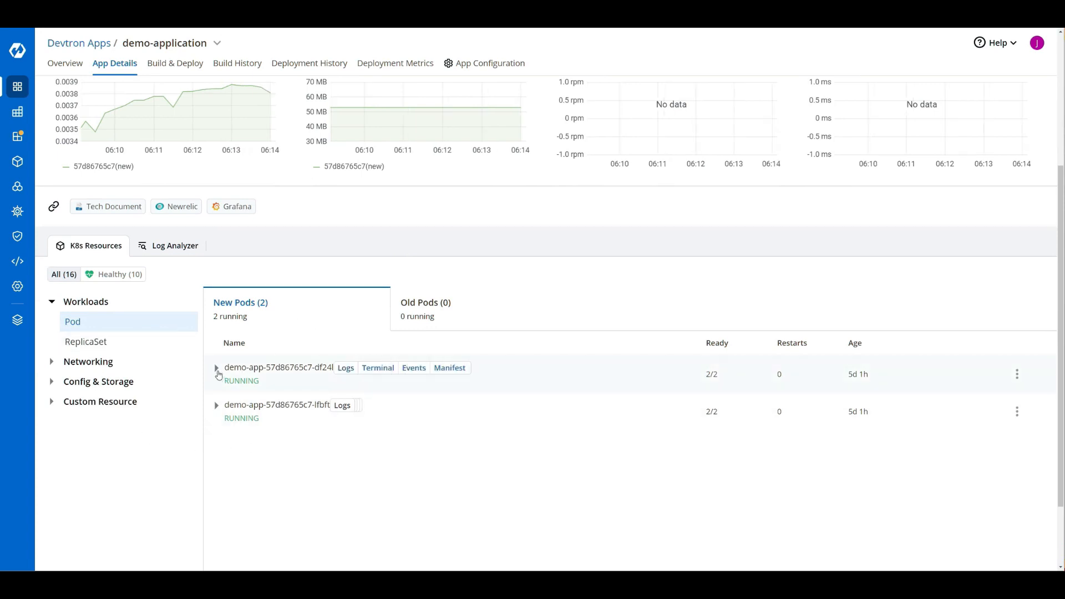
click(217, 367)
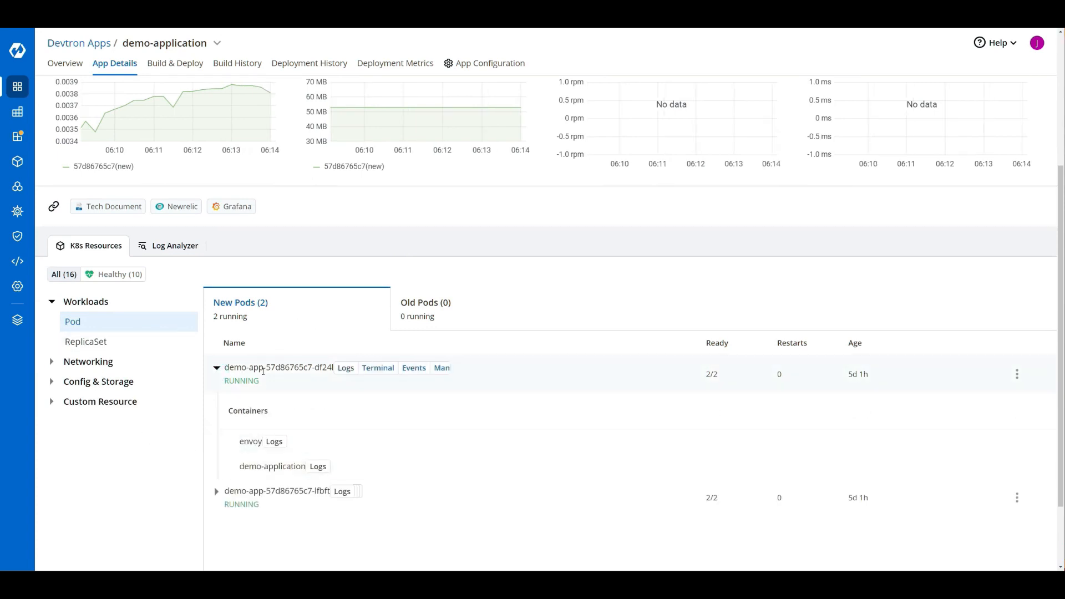
click(344, 368)
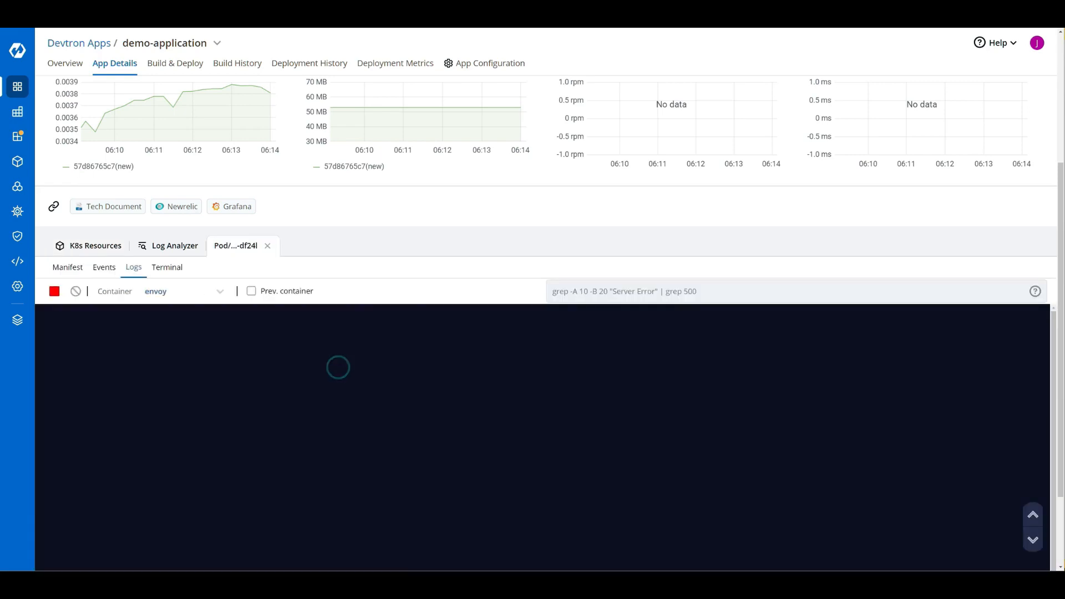
click(168, 268)
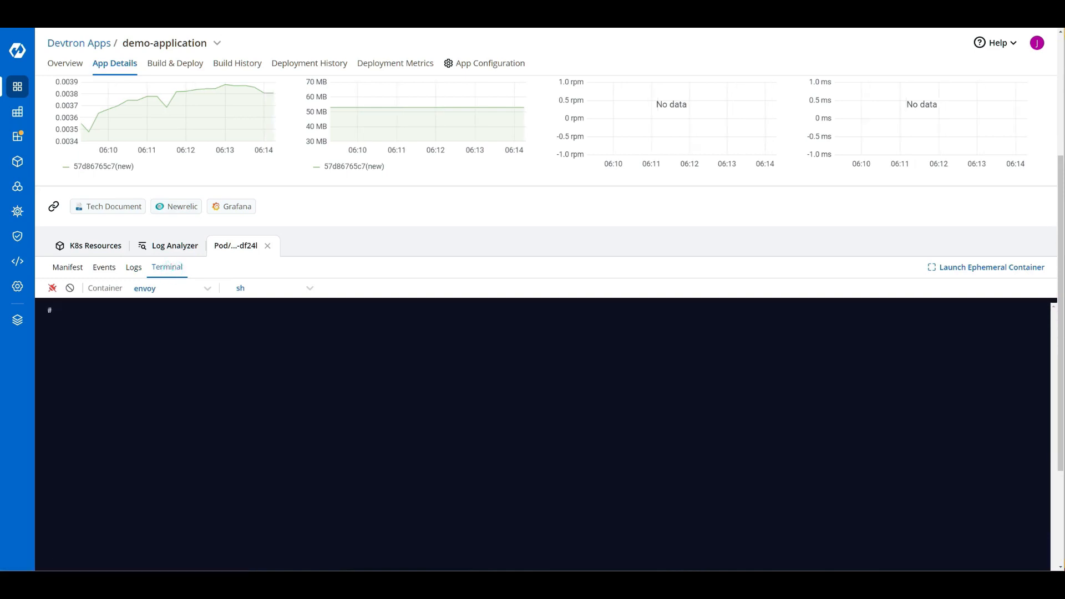
- Look over the application metrics and external links on the app details, and return to the K8s resources list
scroll(261, 356, up, 1)
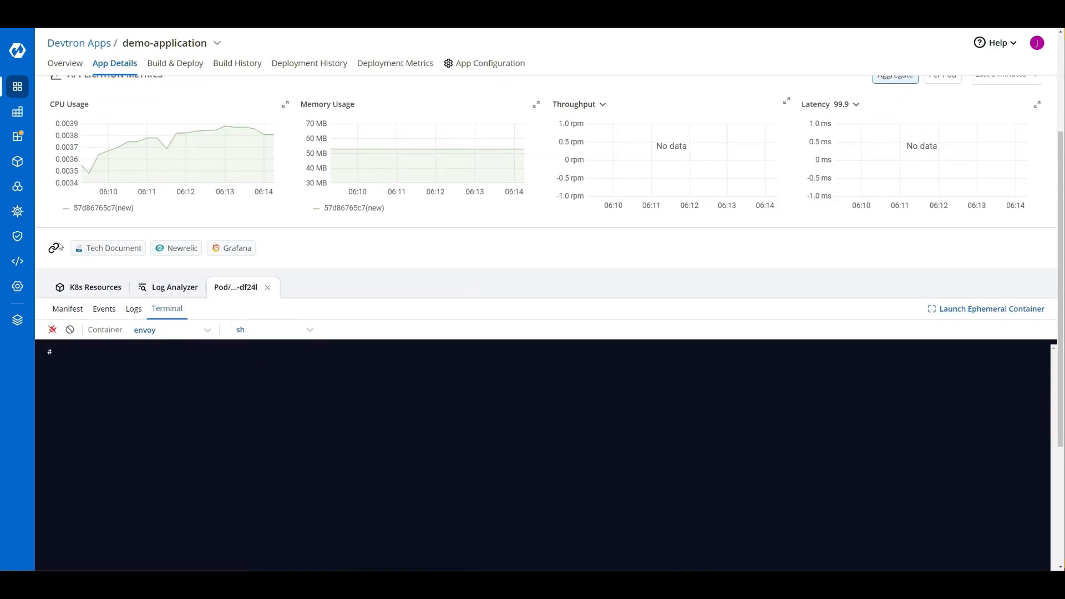
scroll(177, 252, up, 4)
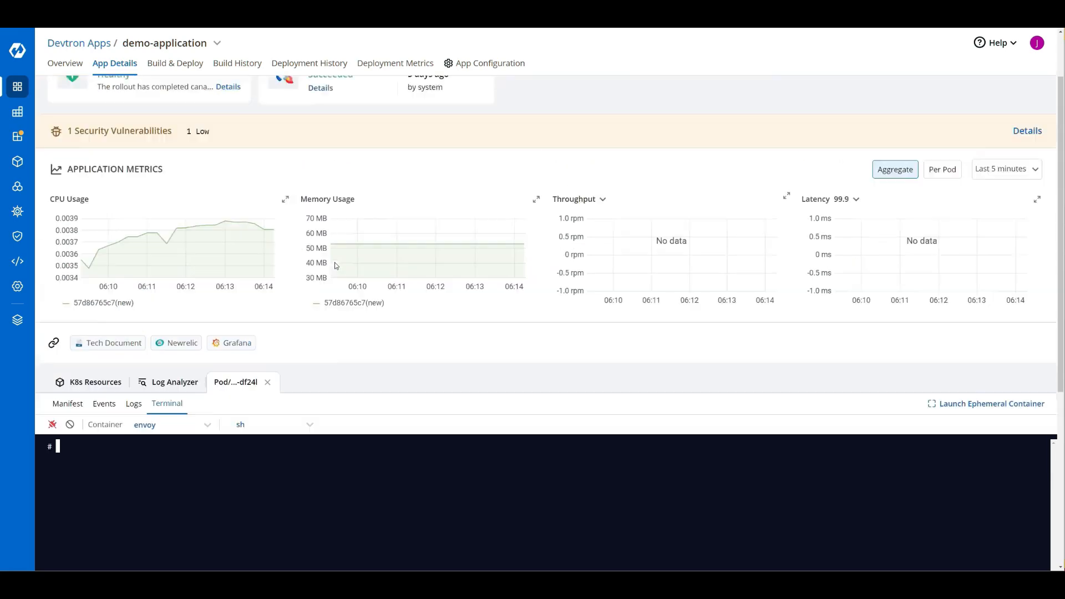
click(145, 415)
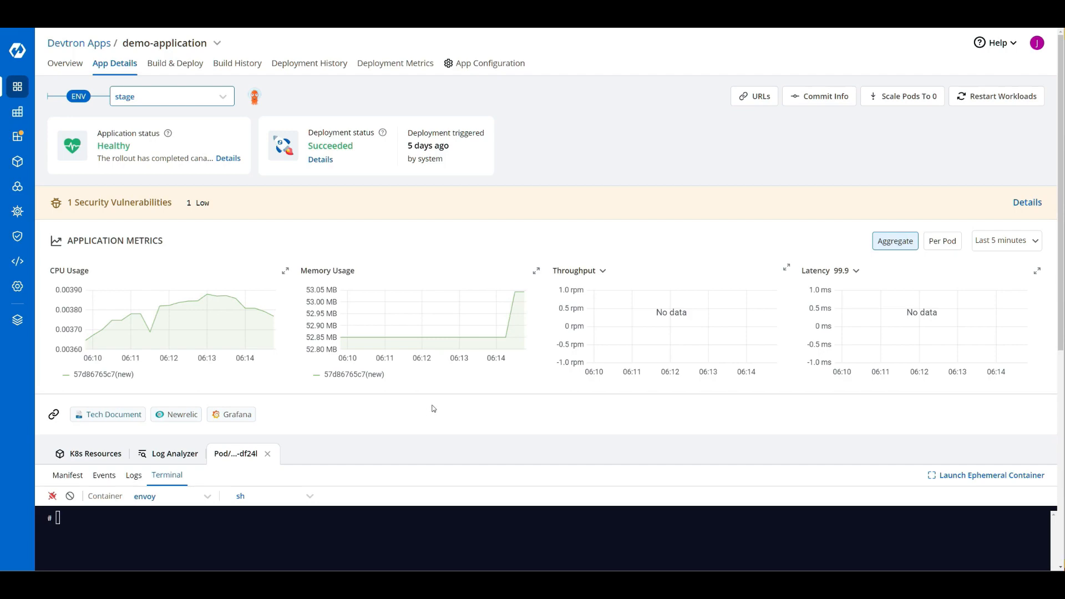
scroll(485, 400, down, 6)
scroll(532, 333, up, 6)
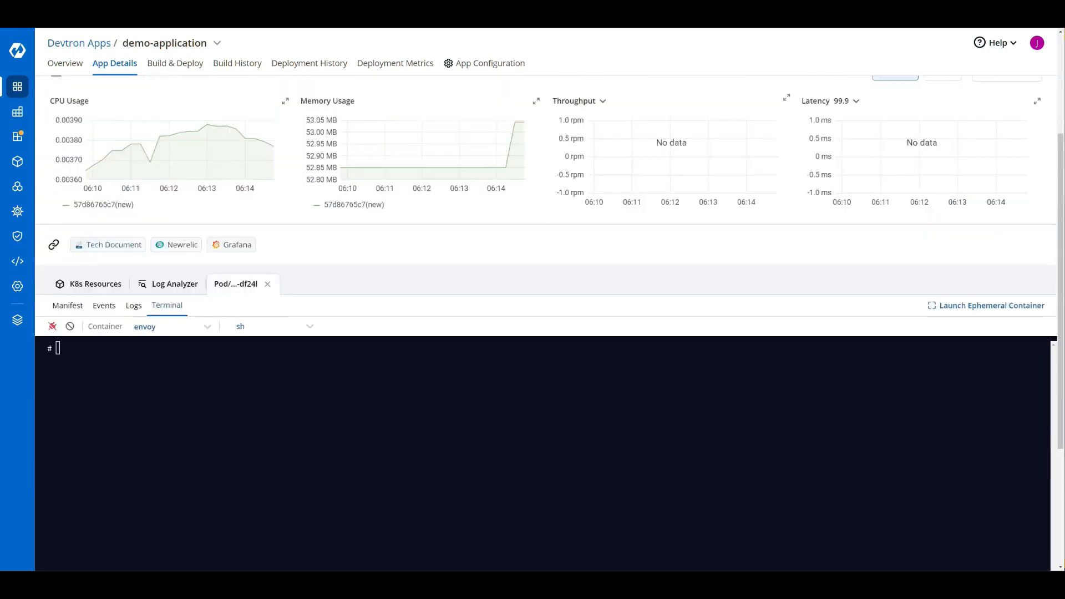
click(77, 420)
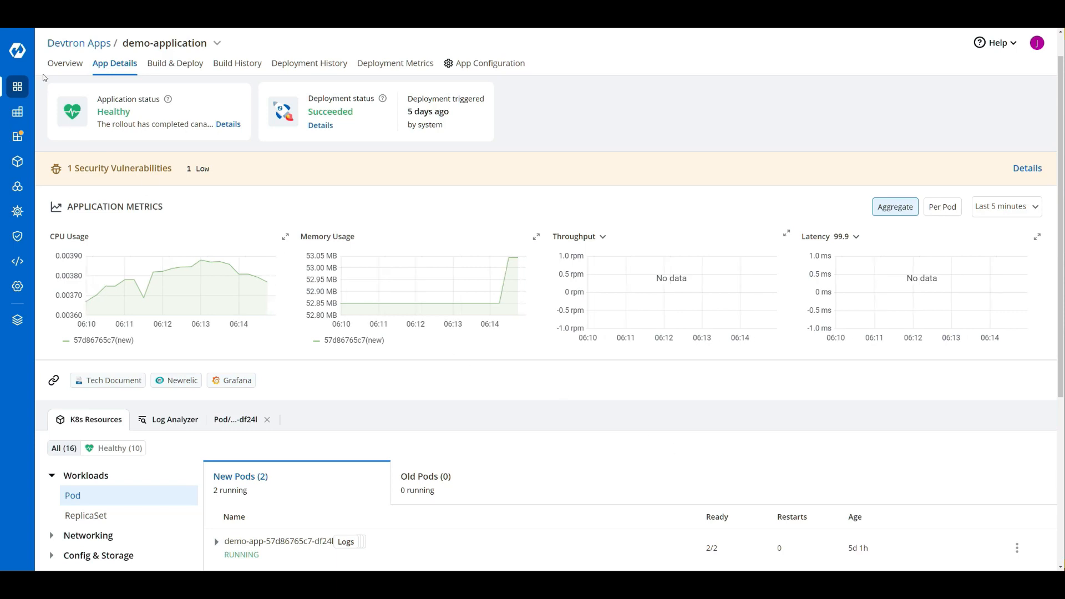
- View demo-application's overview and the Git repository settings in its app configuration
click(55, 66)
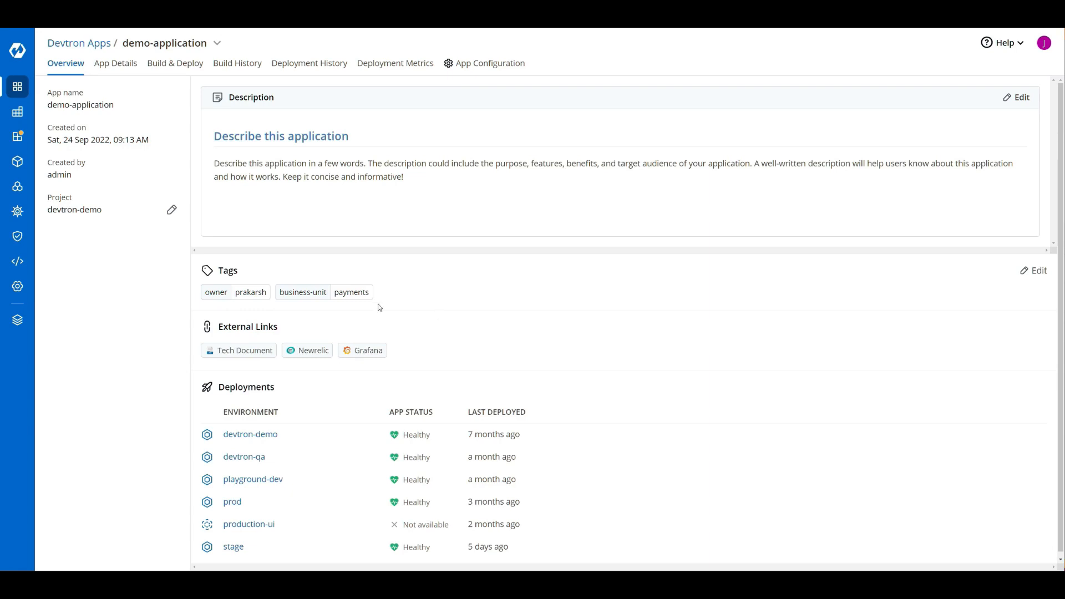
scroll(426, 302, down, 1)
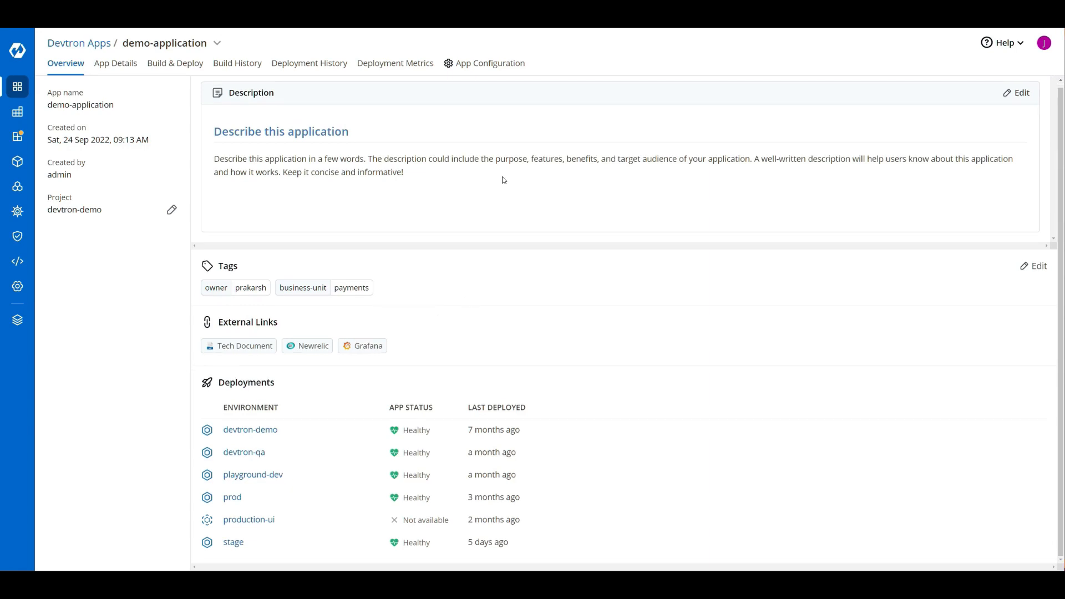
click(496, 63)
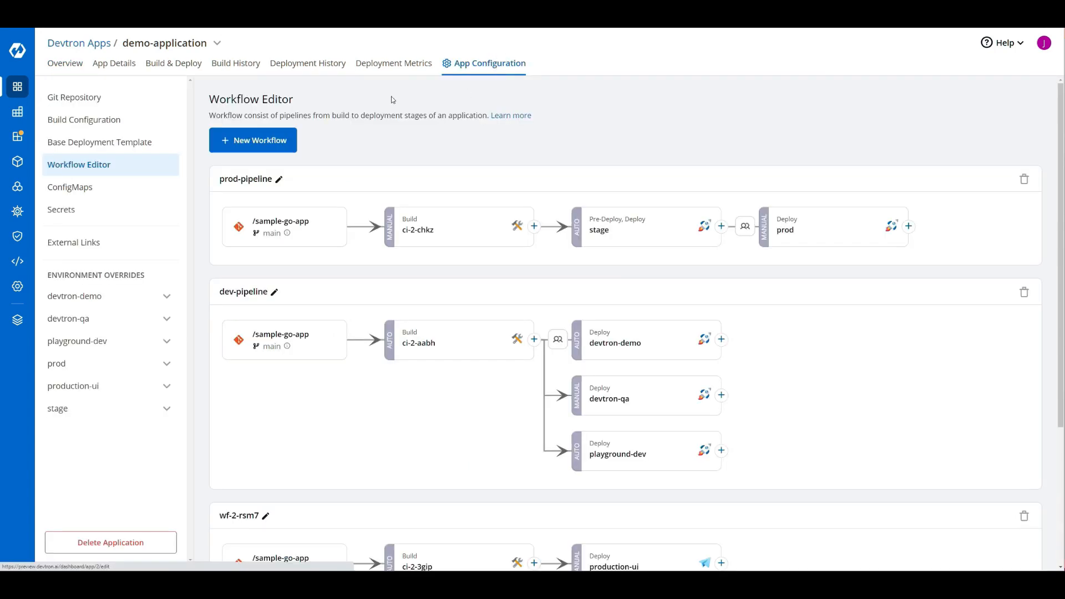
click(89, 99)
click(558, 212)
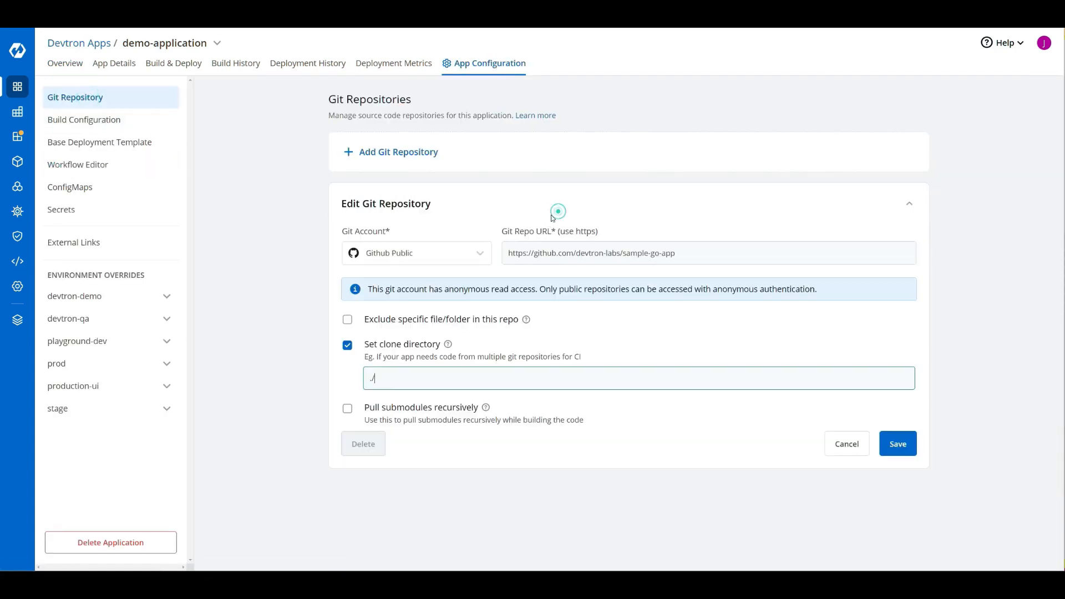
- Look through the base deployment template's YAML and check the build configuration of demo-application
click(142, 128)
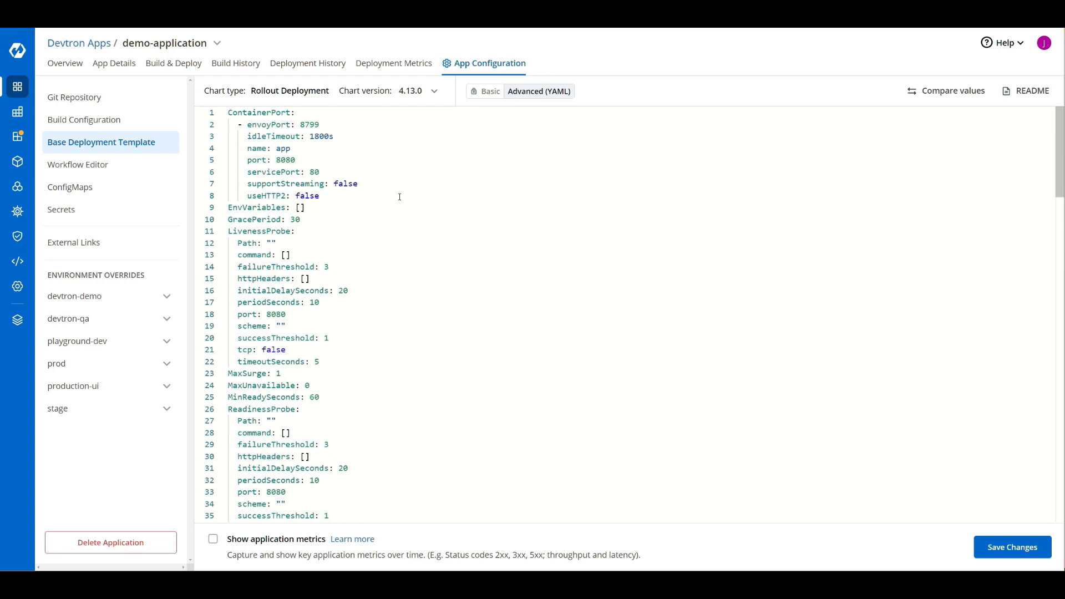
scroll(393, 191, down, 8)
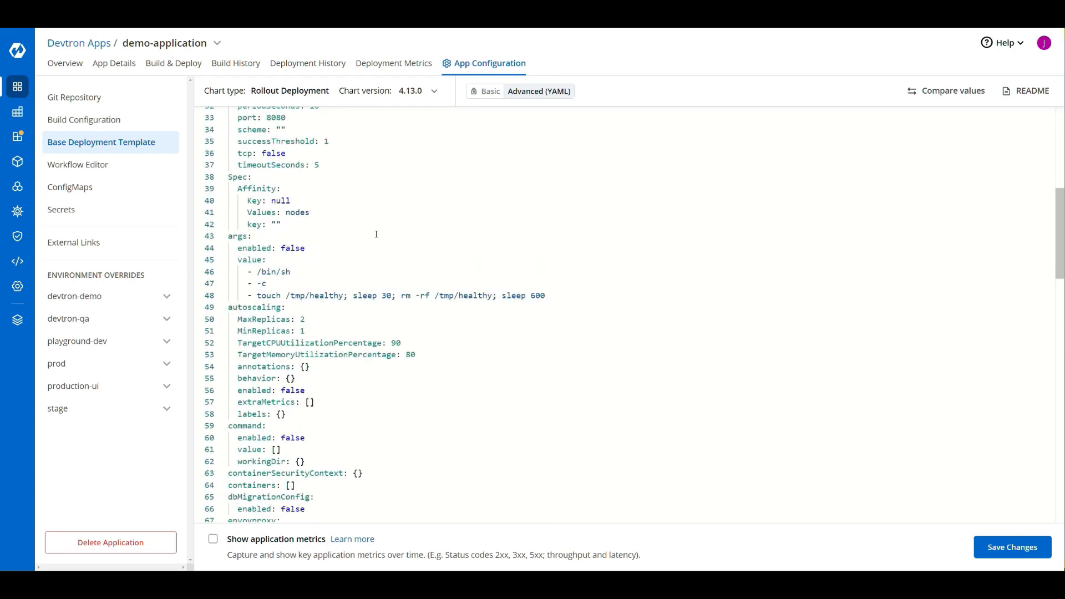
scroll(372, 245, down, 10)
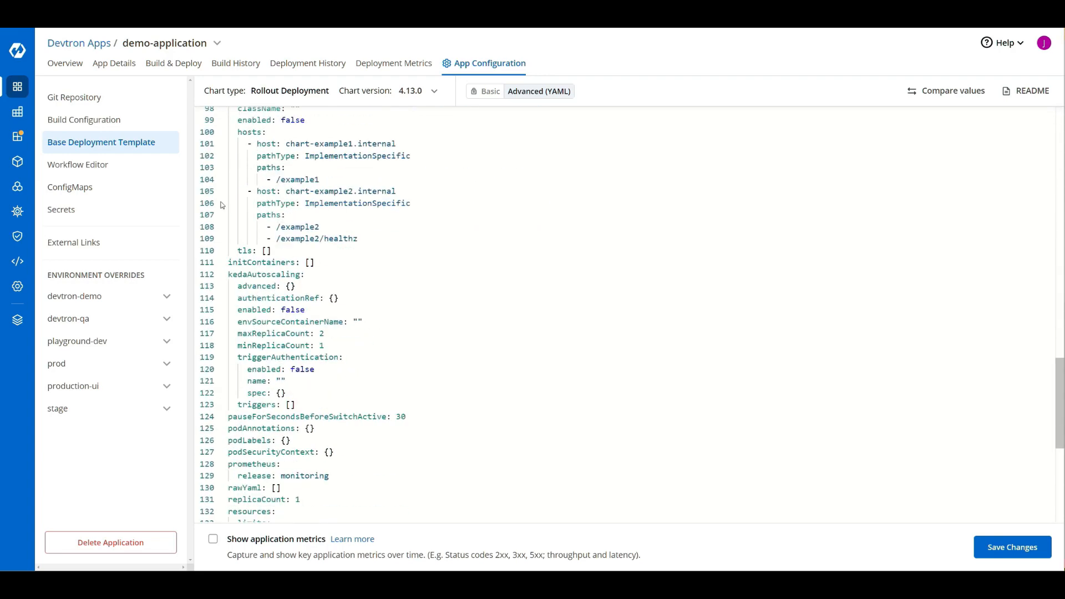
click(78, 165)
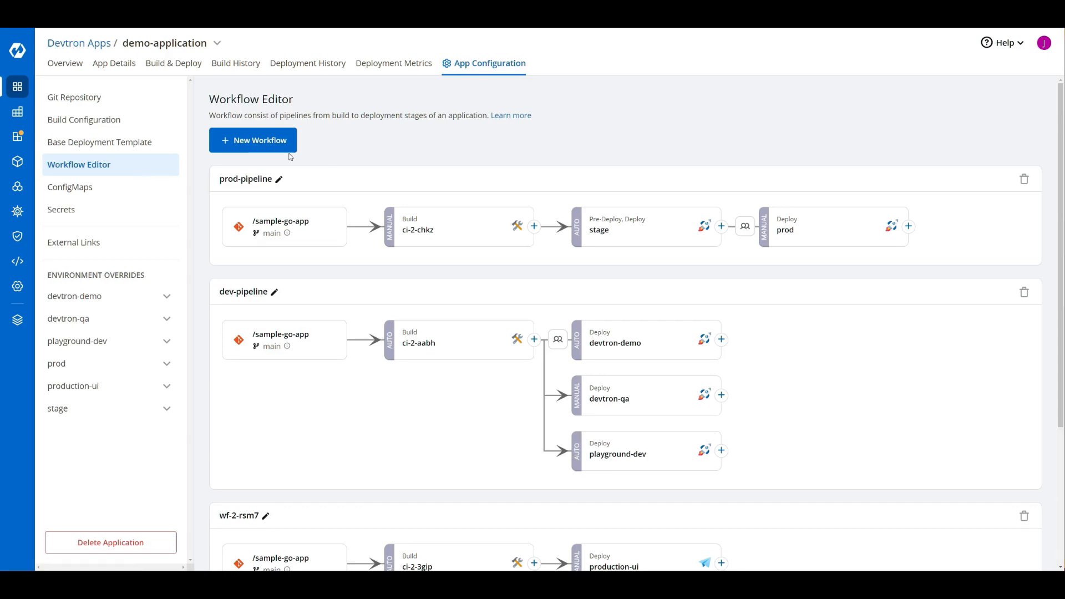
click(107, 119)
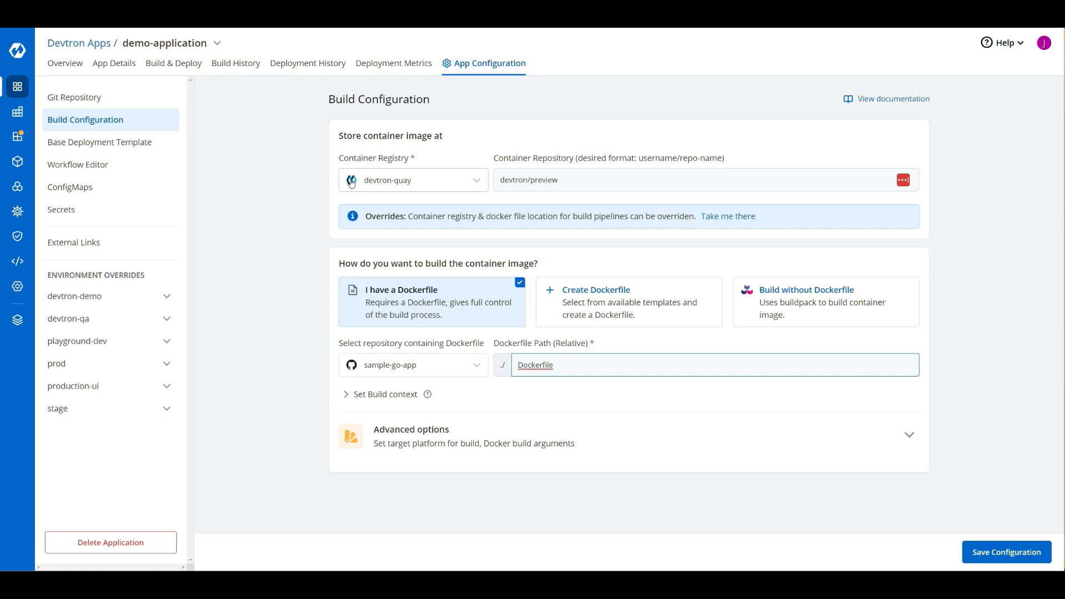
- Open the ci-2-chkz build pipeline from the workflow editor and check its pre-build and post-build stages
click(162, 165)
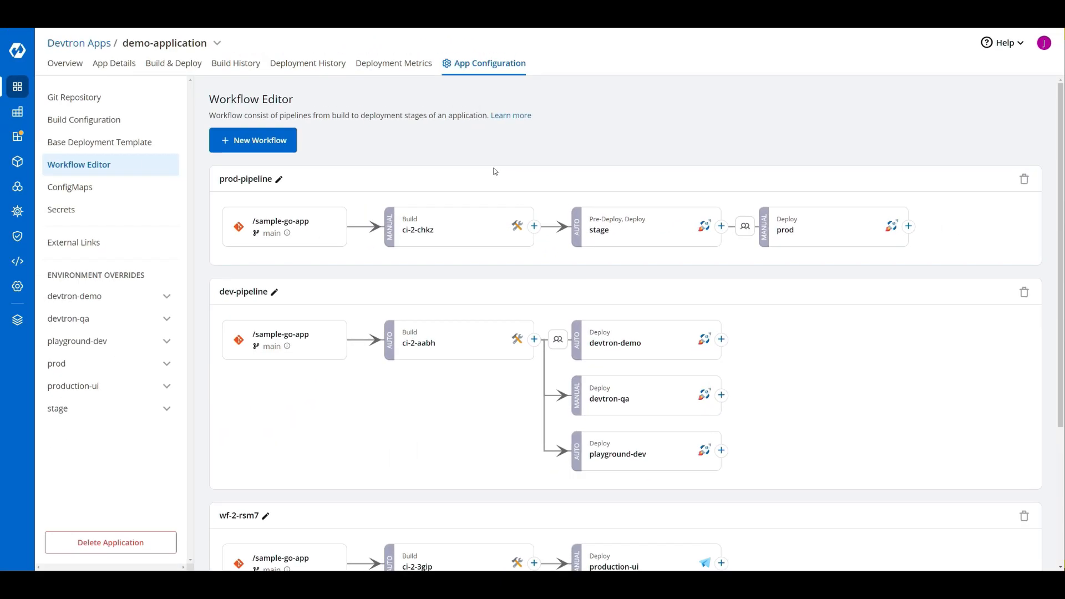
click(431, 219)
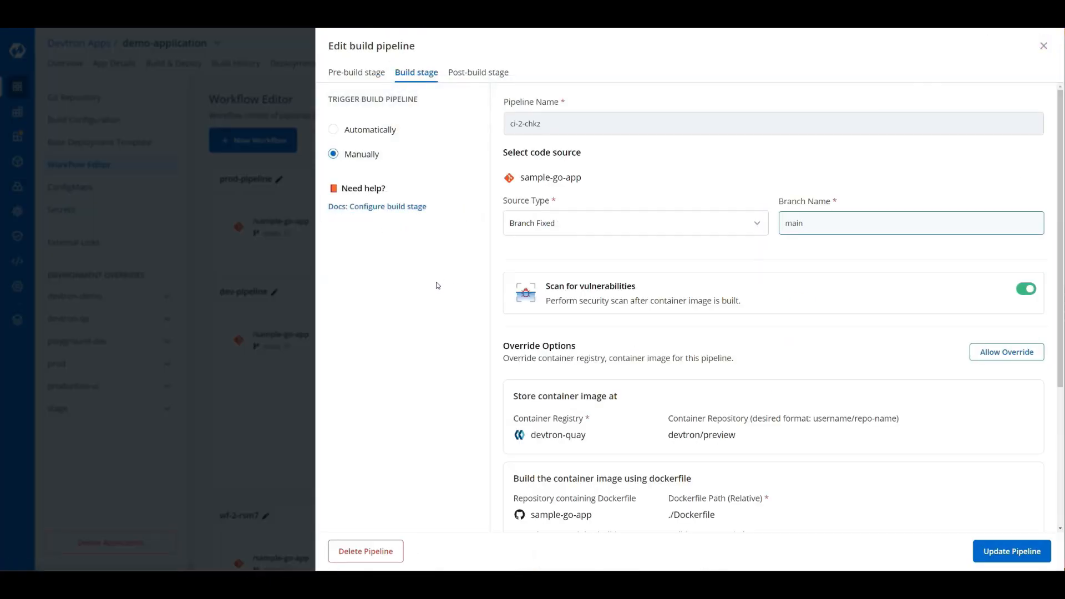
click(334, 72)
click(464, 74)
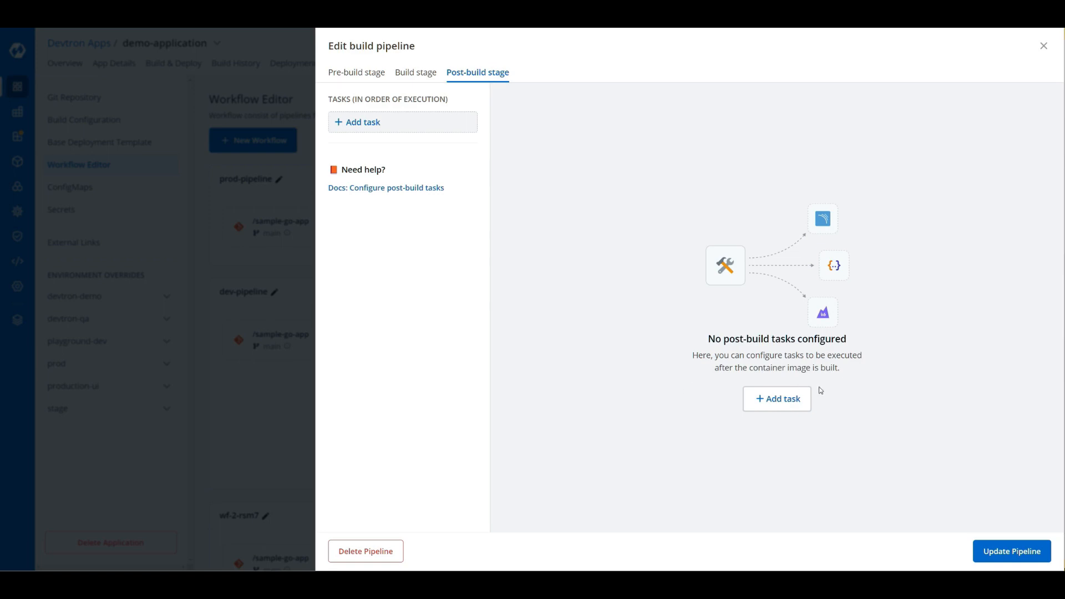
- Add a task to the post-build stage and look through the available preset plugins
click(798, 397)
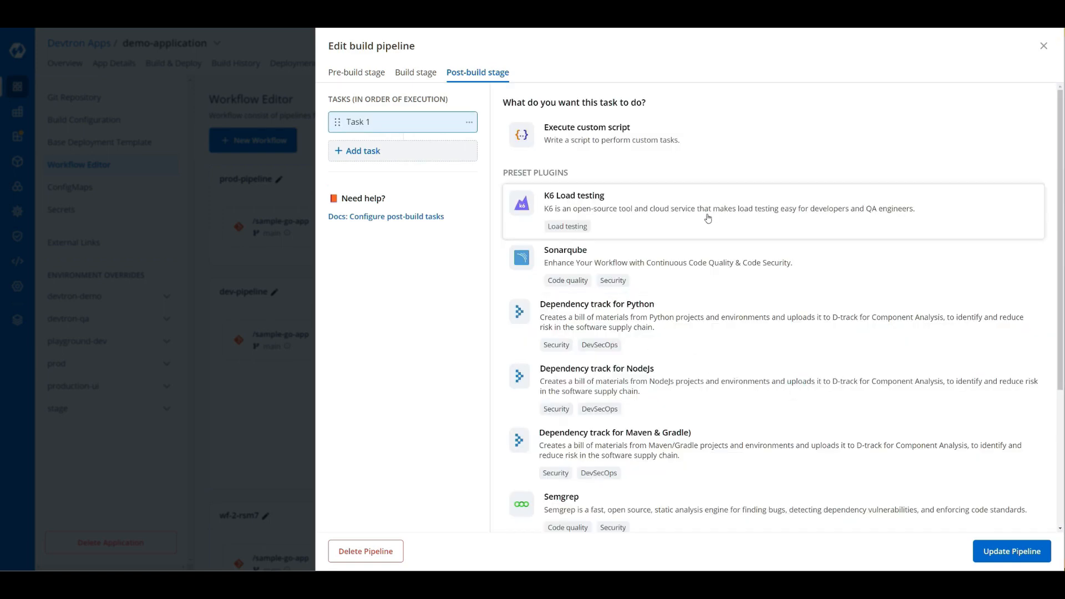
scroll(707, 218, down, 1)
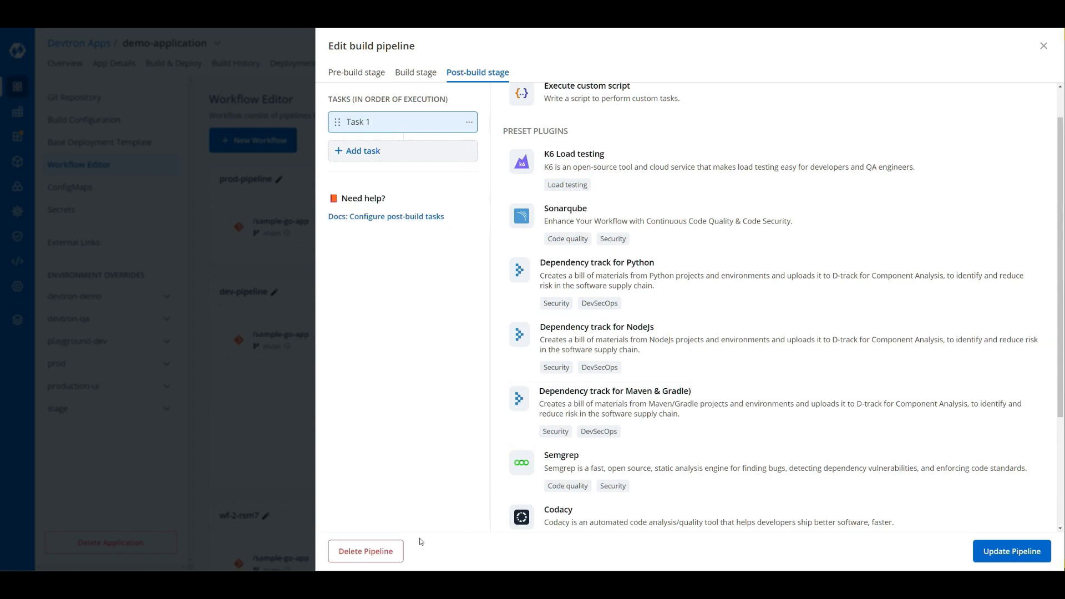
- Review the build stage of ci-2-chkz, including its source type choices, override options and Docker build settings
click(415, 72)
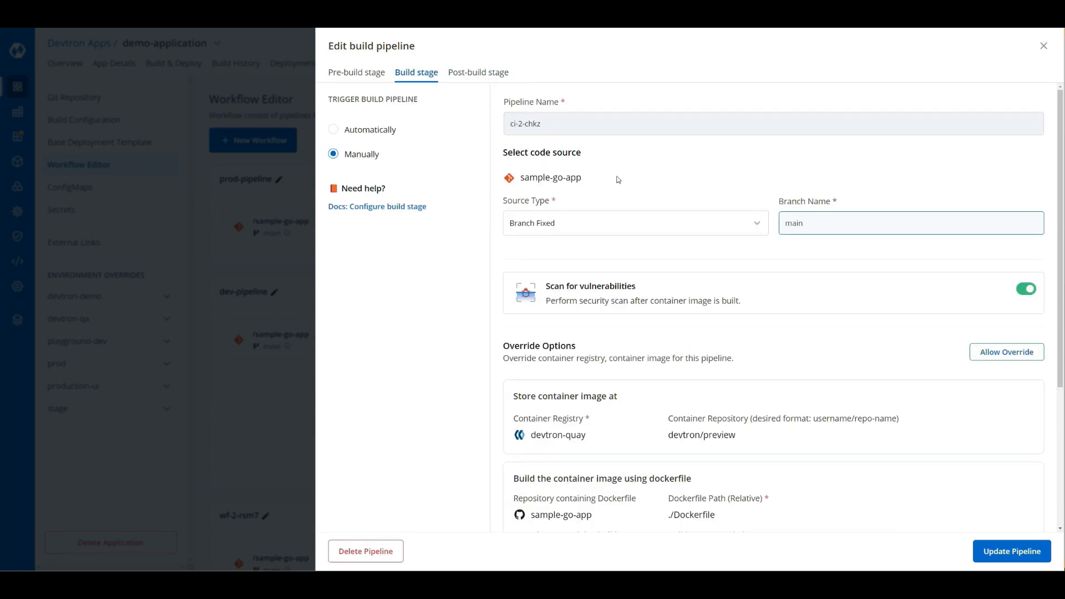
click(673, 224)
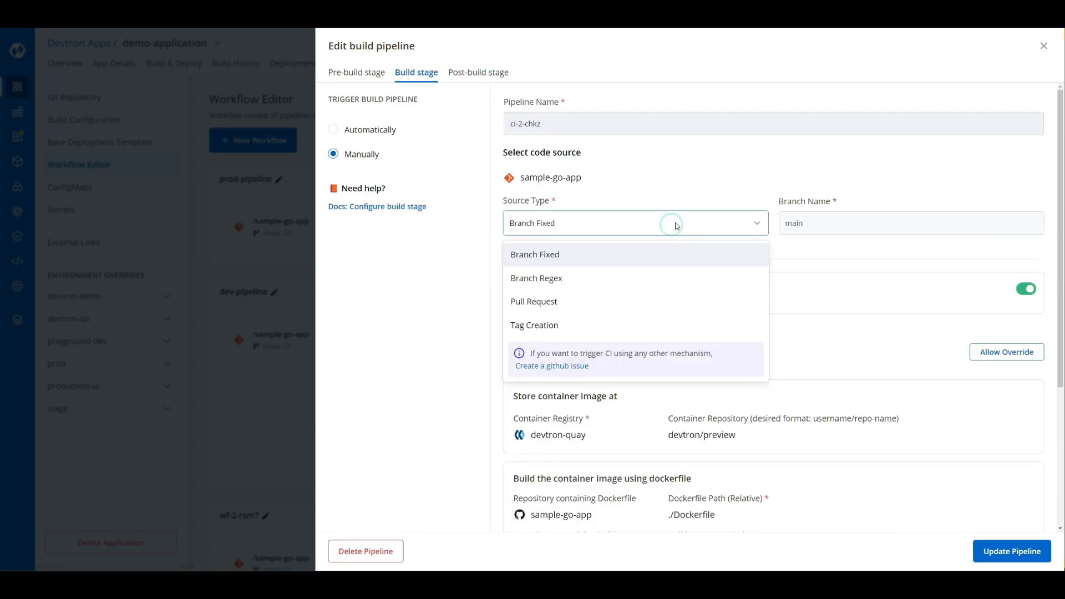
click(852, 278)
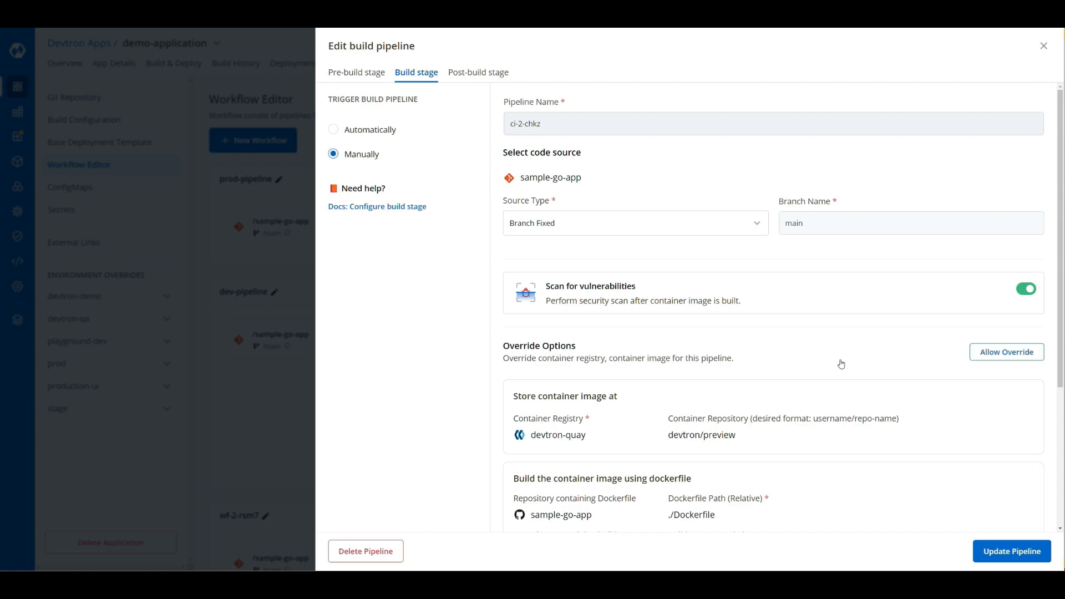
scroll(844, 363, down, 4)
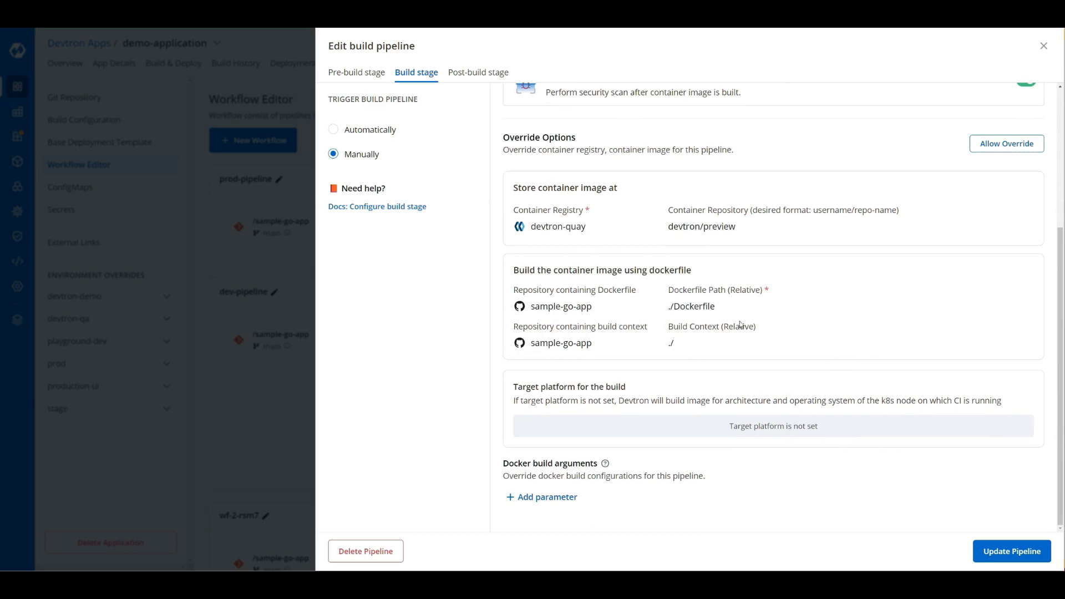
- Open the stage deployment pipeline of prod-pipeline and check its pre-deployment, post-deployment and deployment stages
click(297, 203)
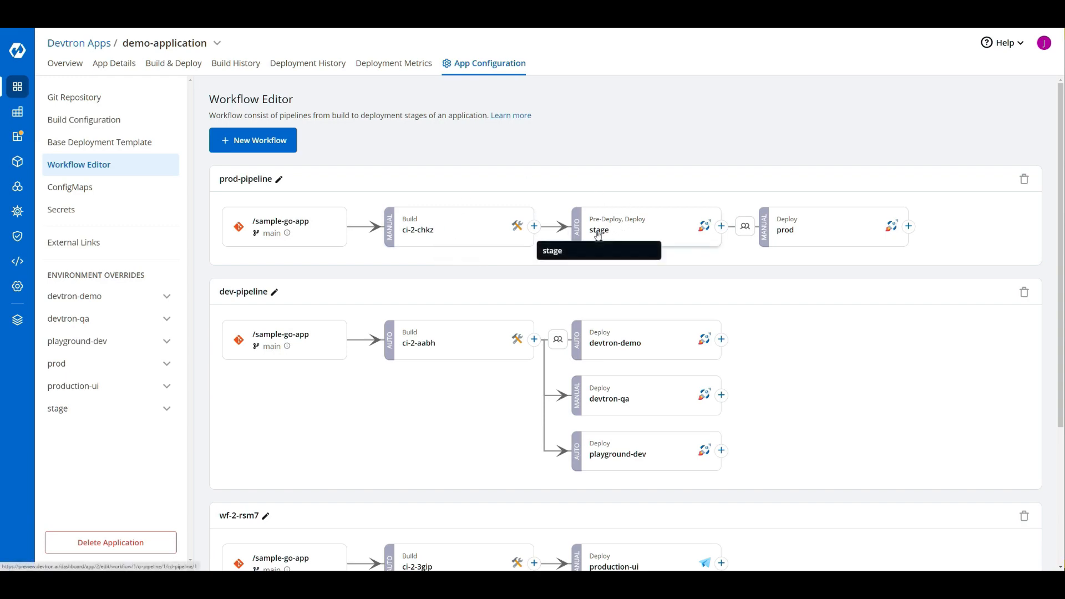
click(631, 229)
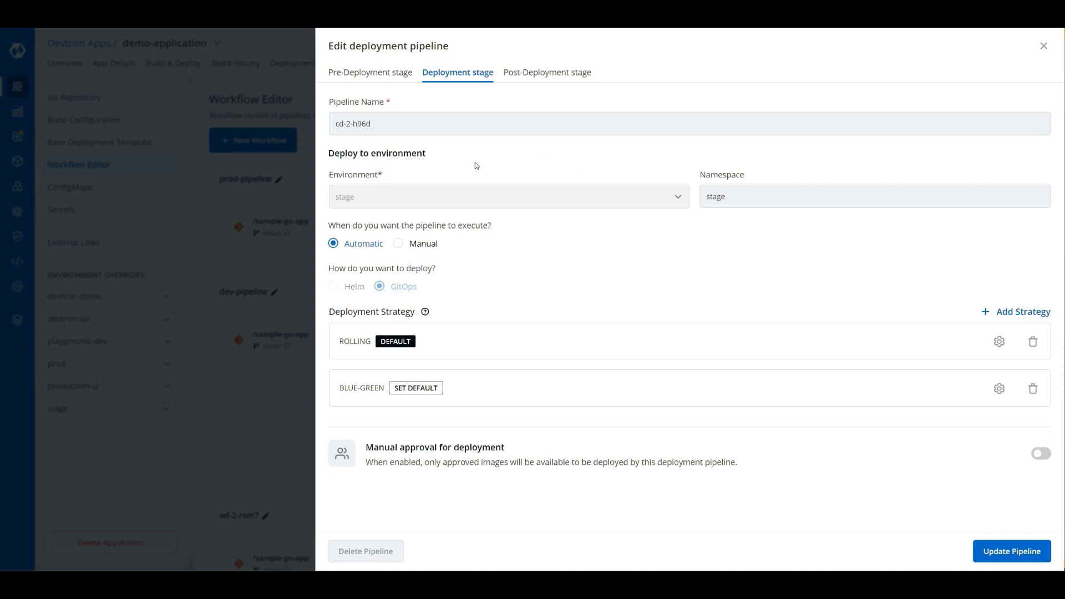
click(387, 77)
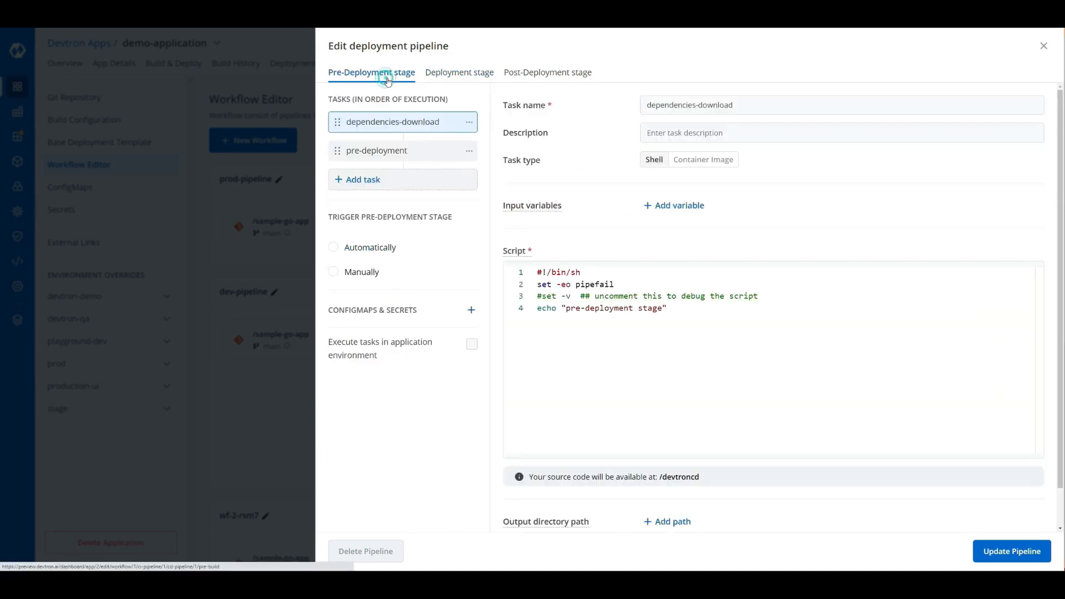
click(554, 78)
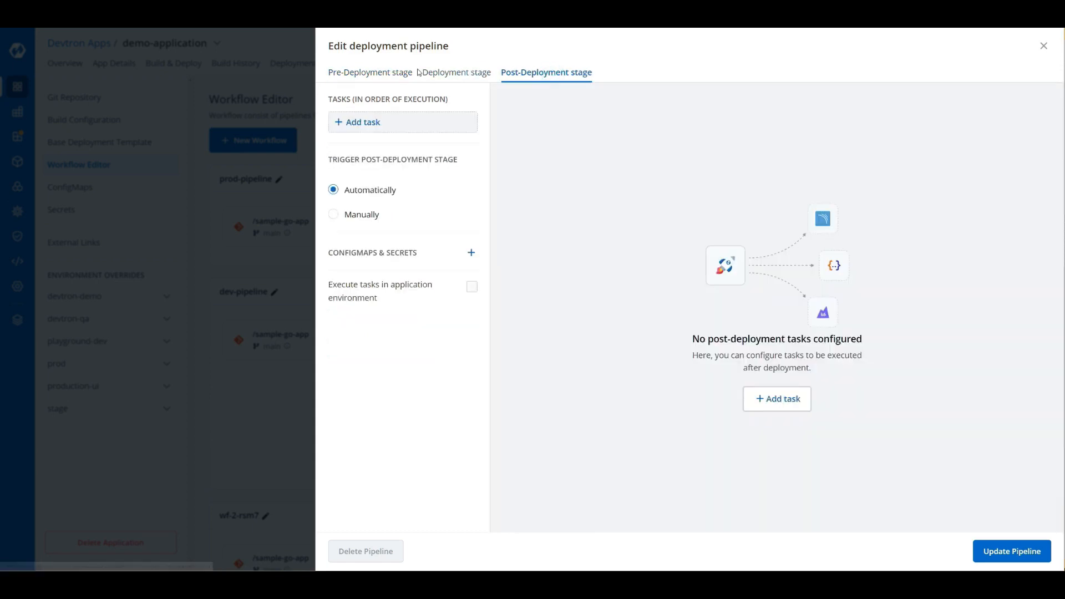
click(469, 73)
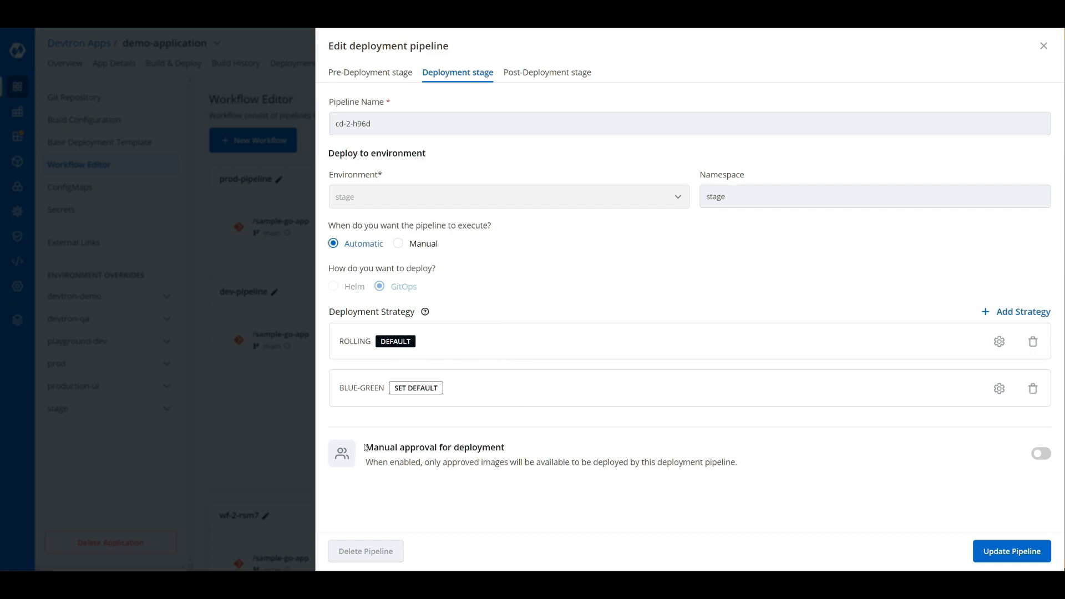
- Turn on manual approval for the stage deployment to view its approval options, and switch it back off
click(1040, 453)
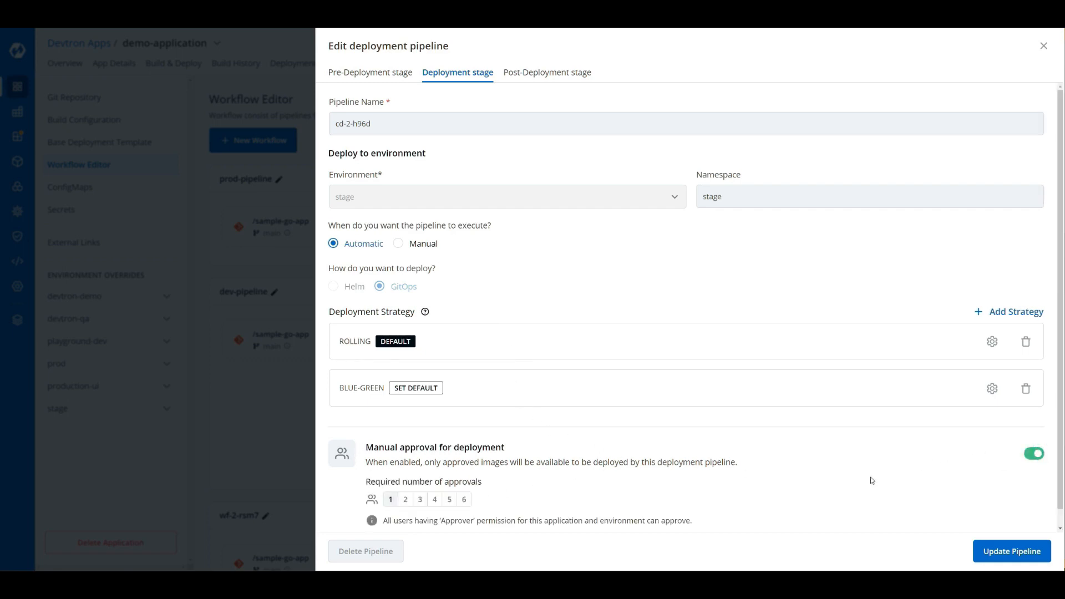
scroll(857, 479, up, 1)
click(1042, 453)
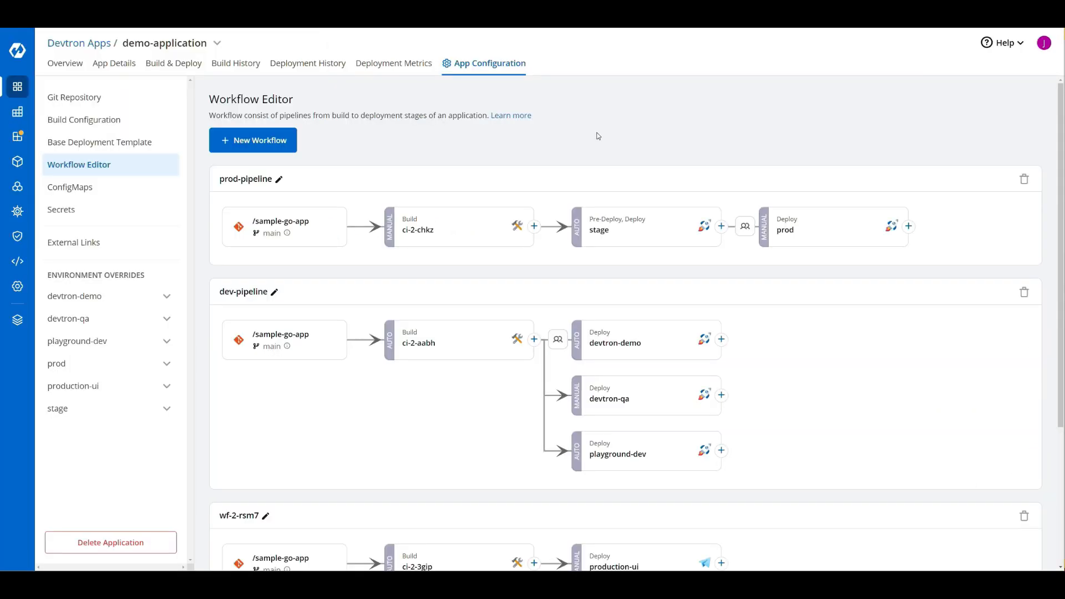
- Check the commits available for building ci-2-chkz in demo-application's Build & Deploy view without starting a build
click(193, 65)
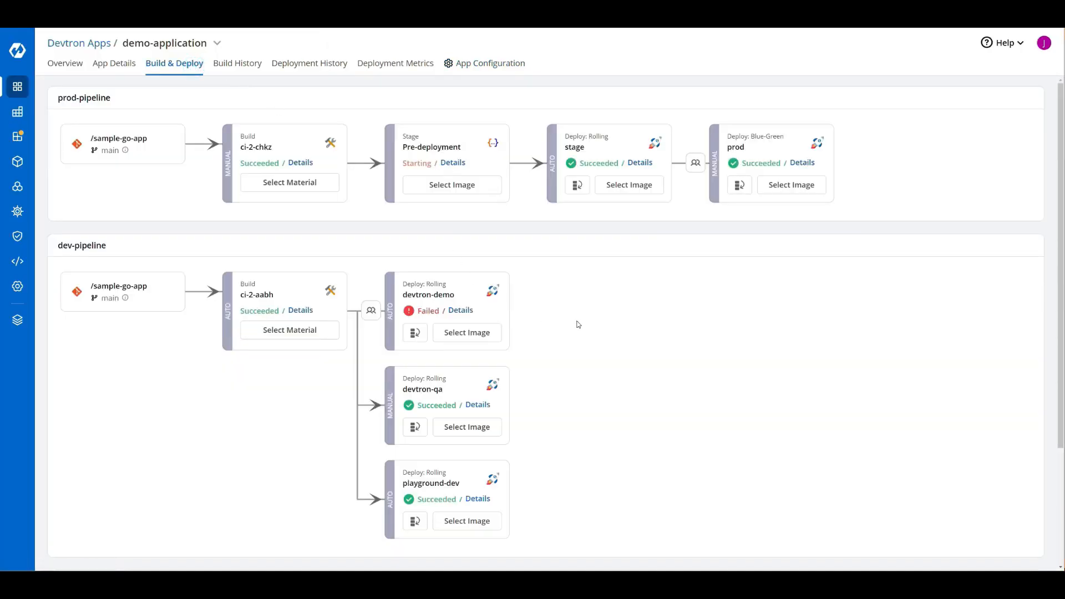
click(308, 184)
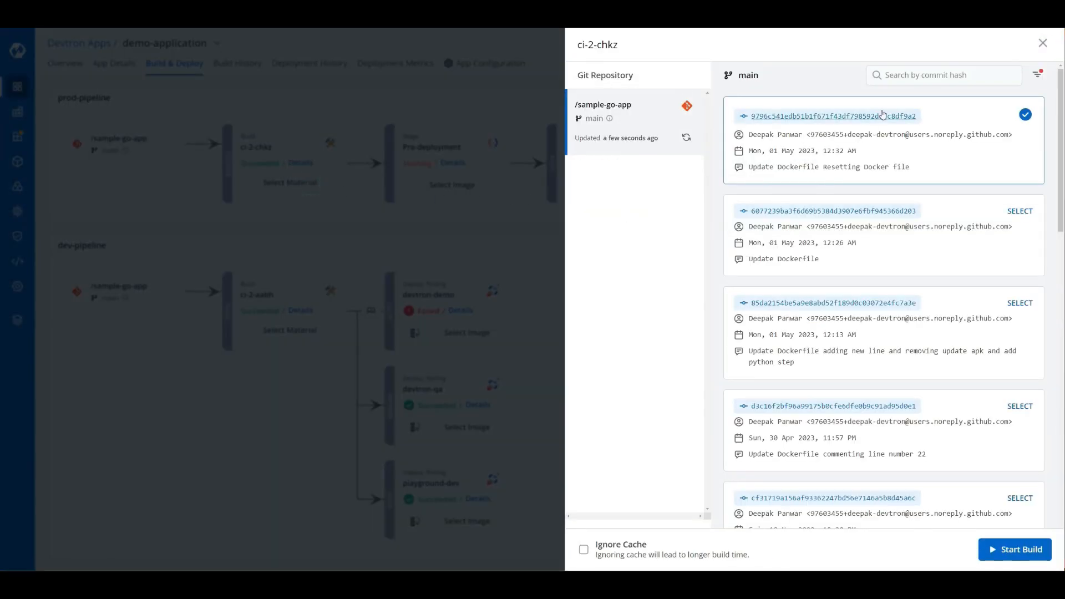
click(1042, 43)
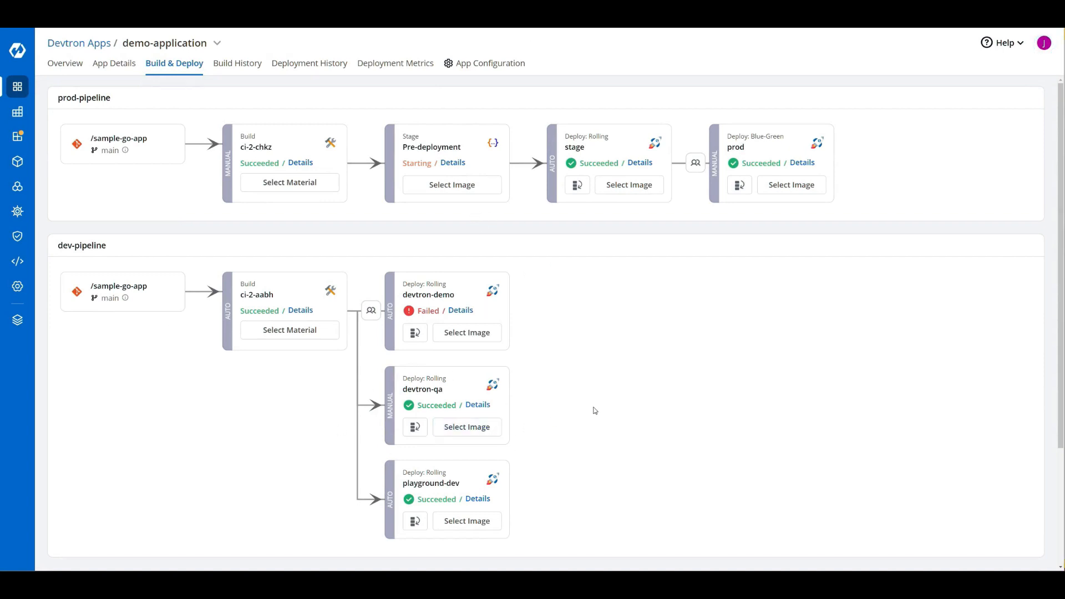
- Open the rollback for devtron-qa, browse its older deployed images and select an earlier one
click(419, 427)
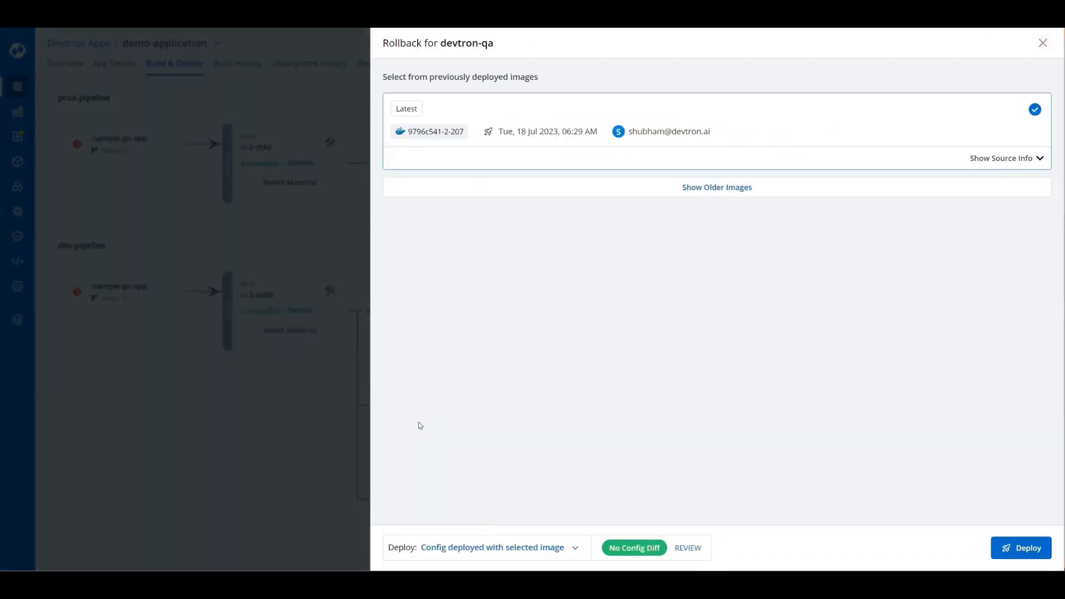
click(713, 184)
scroll(858, 281, down, 15)
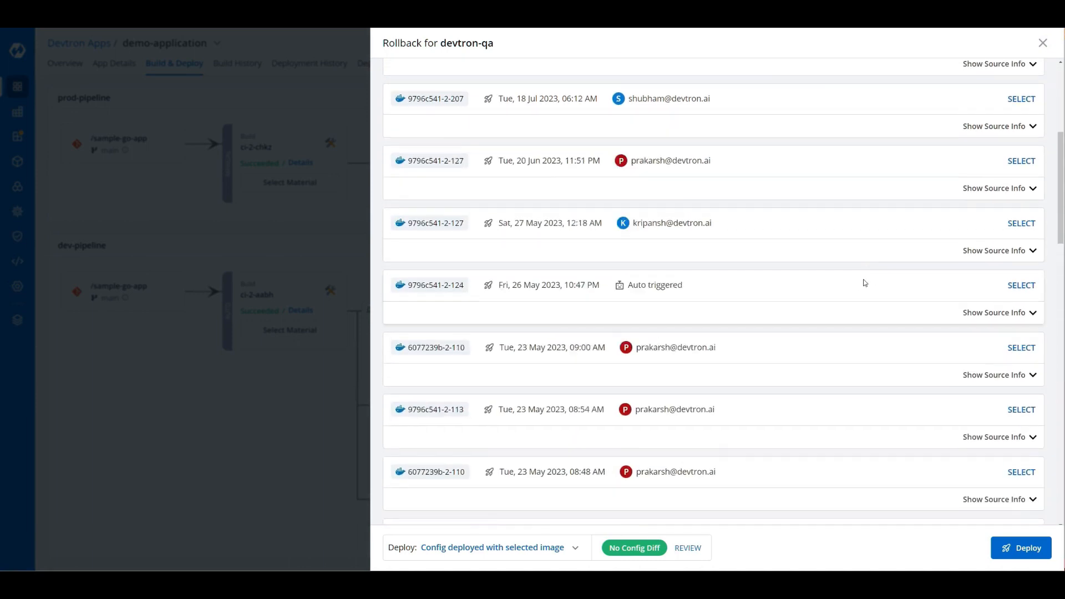
click(1019, 335)
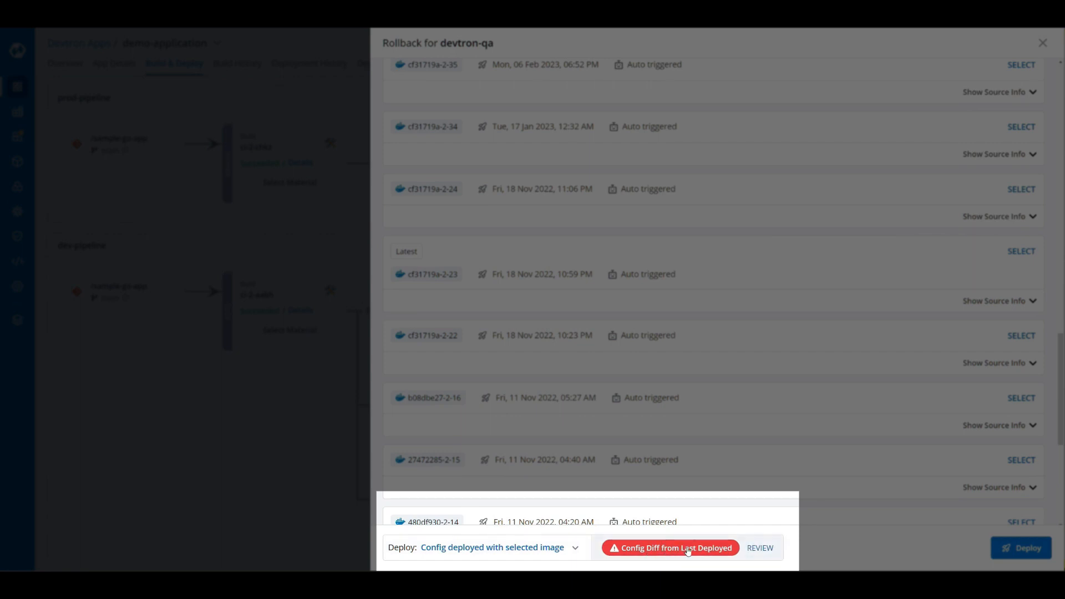
- Review the deployment template differences for the devtron-qa rollback, leave without deploying and look over the remaining pipelines
click(757, 549)
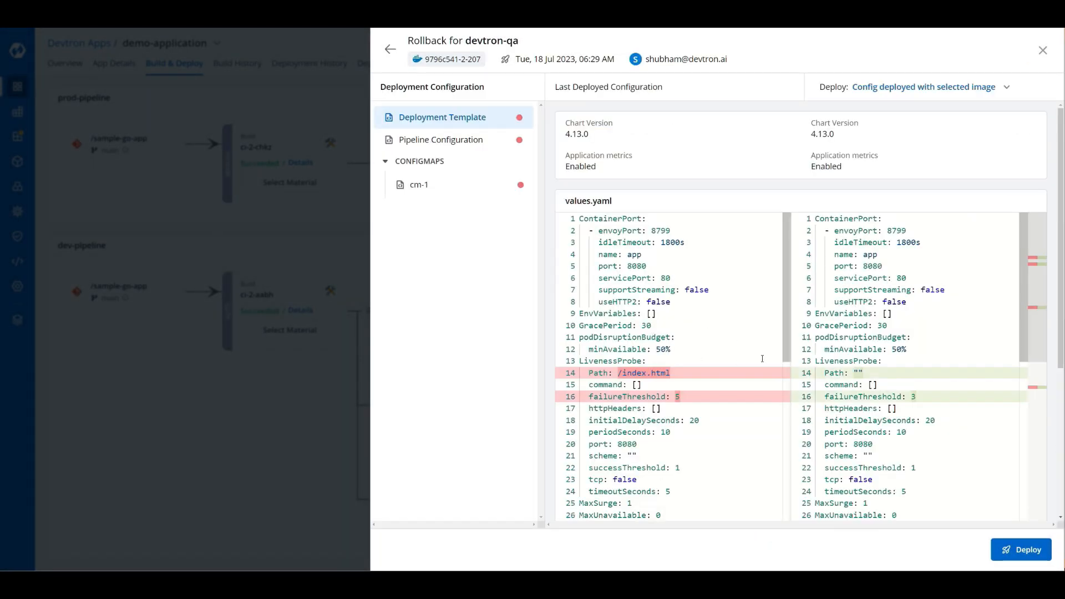
scroll(879, 417, down, 7)
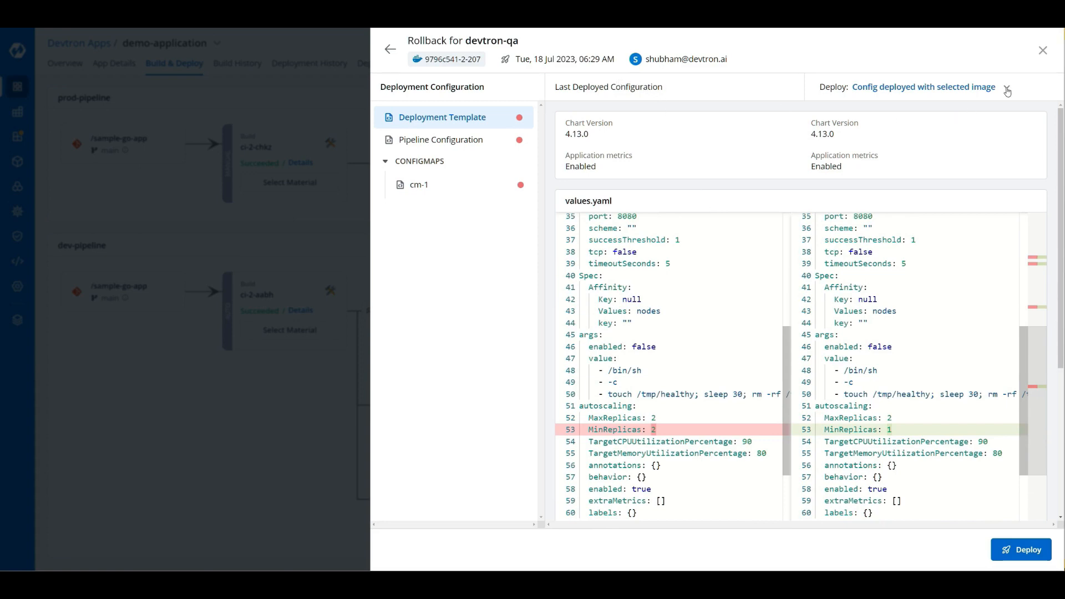
click(1043, 50)
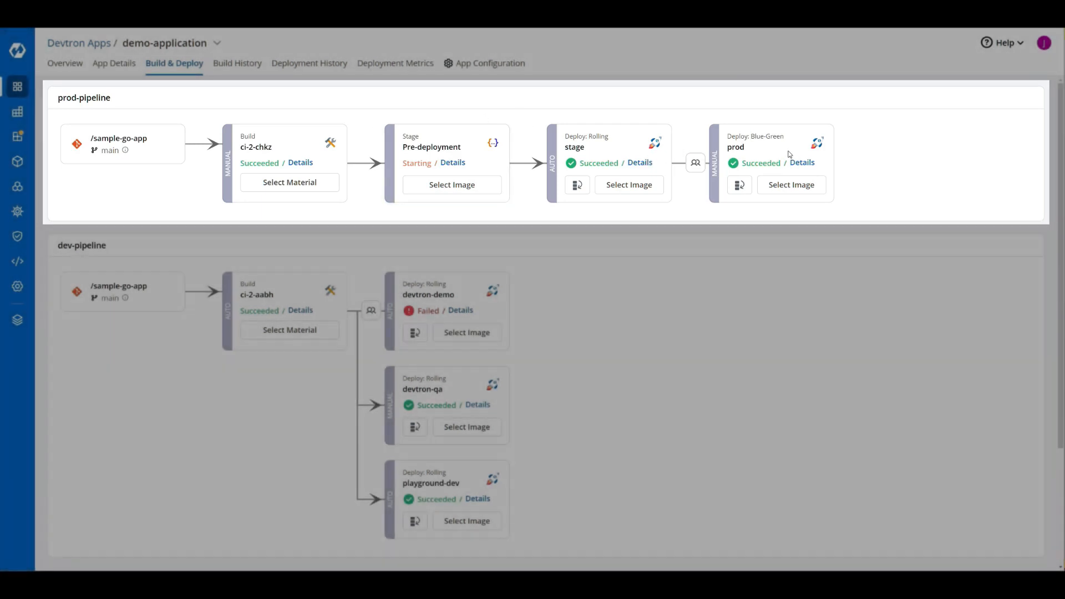
scroll(780, 270, down, 2)
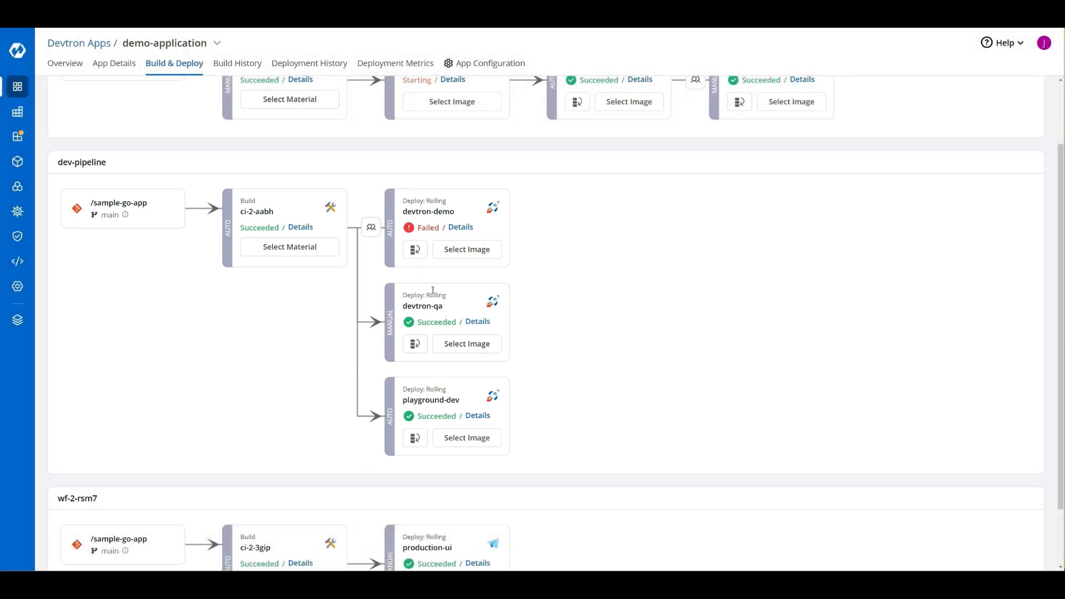
- Check the external links and tags in the global configurations
click(17, 286)
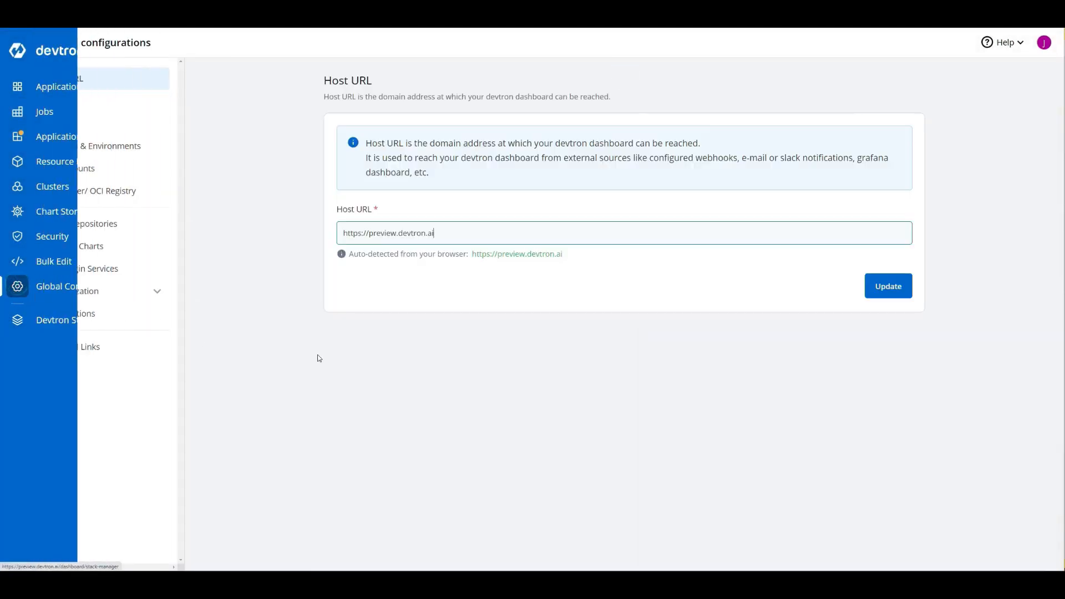
click(104, 352)
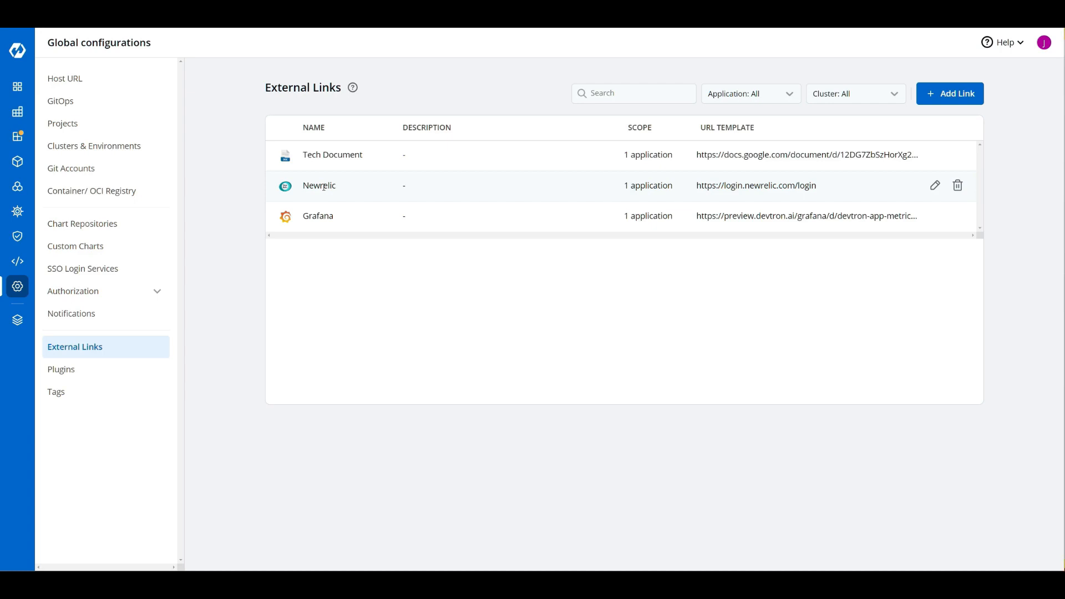
click(92, 391)
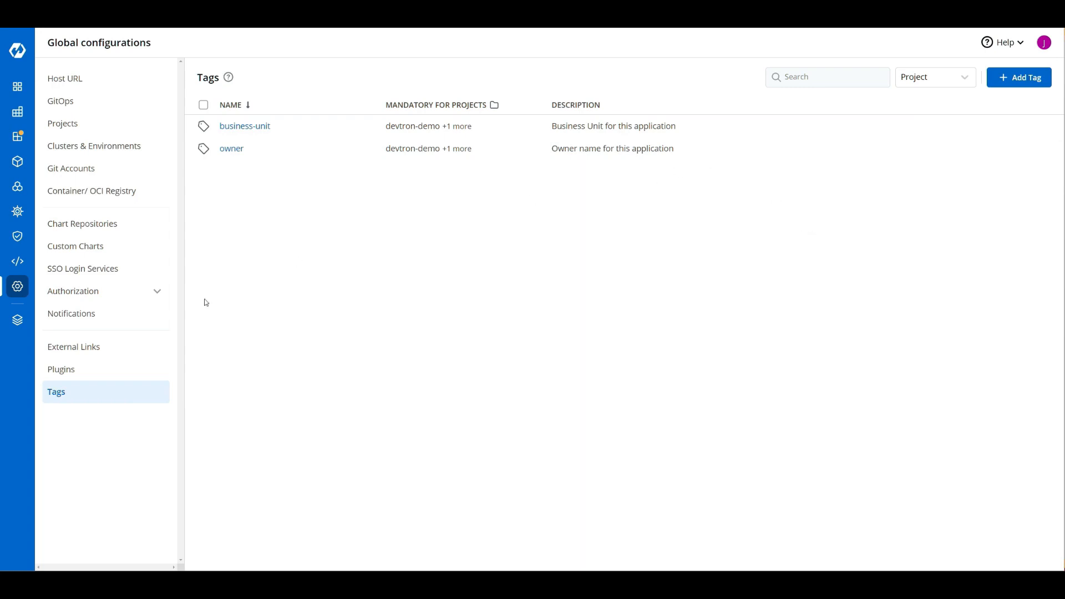
- Start a new plugin policy with Sonarqube as the mandatory plugin and proceed to defining the policy
click(100, 371)
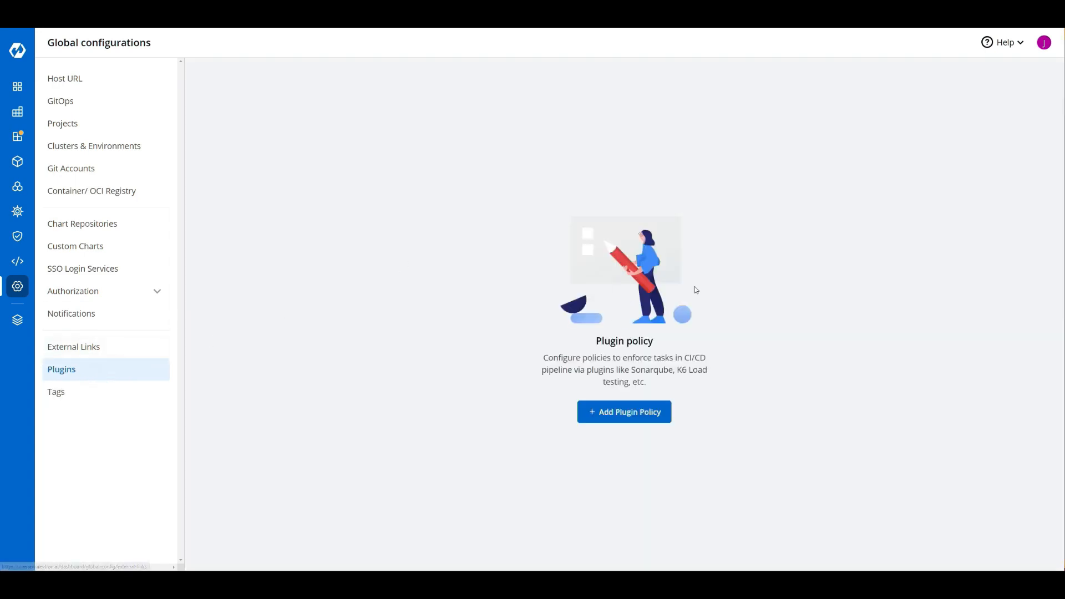
click(653, 412)
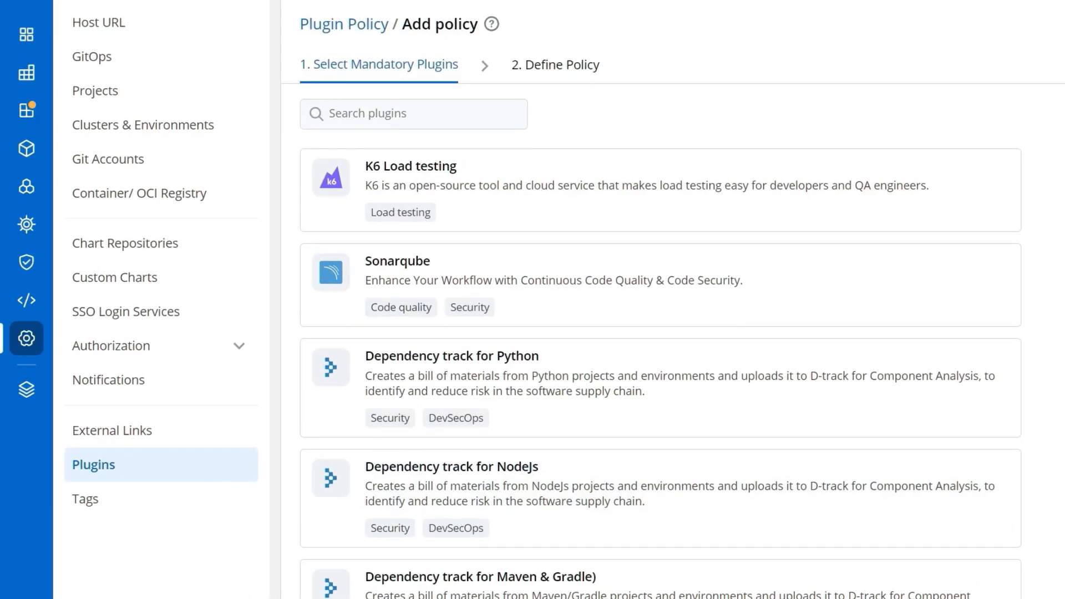
scroll(1029, 305, down, 5)
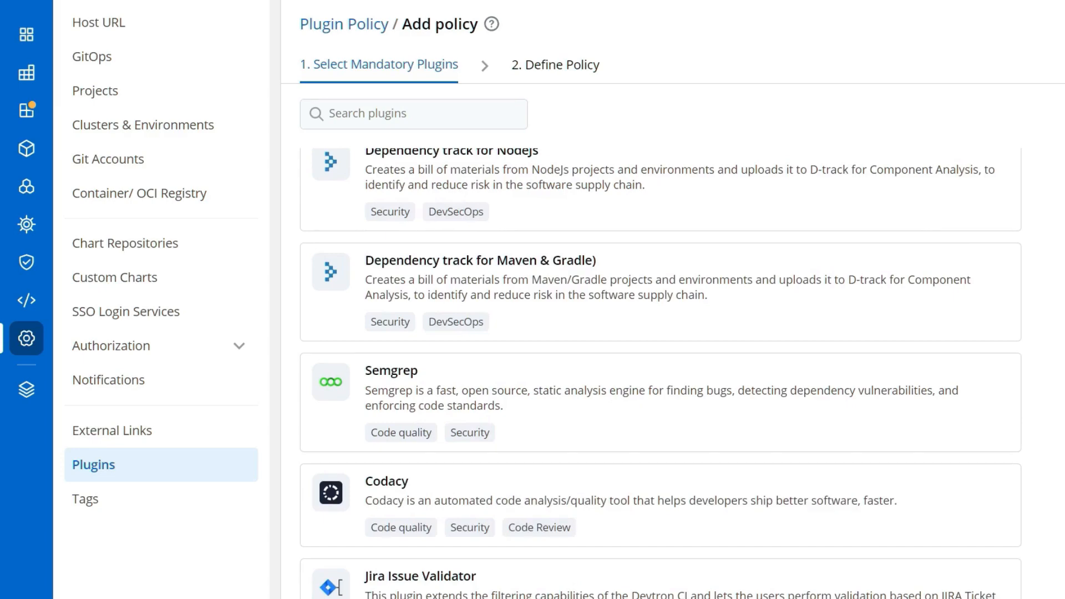
scroll(660, 372, up, 4)
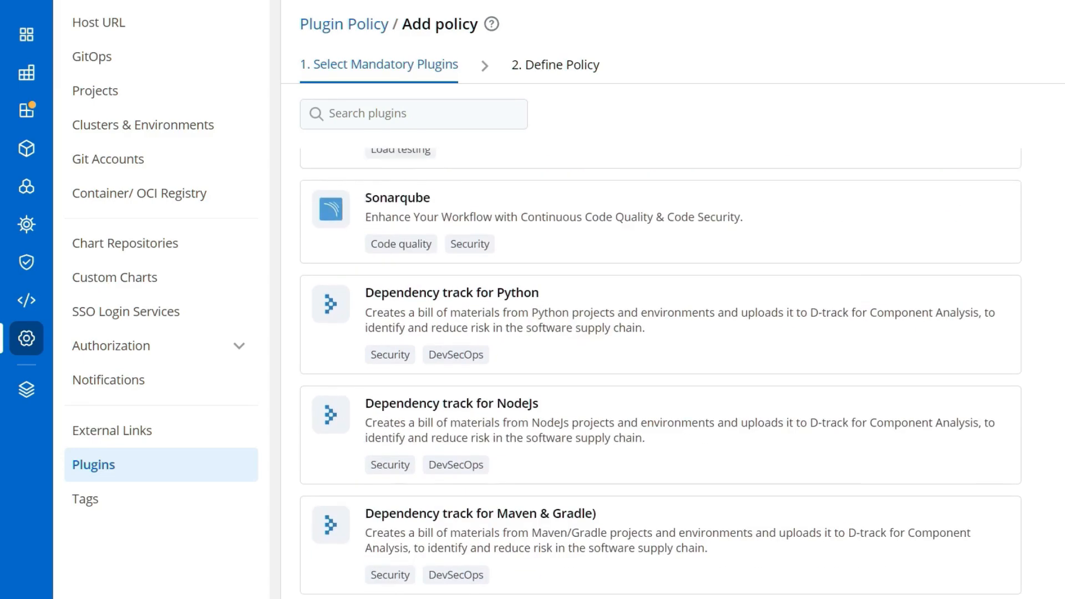
scroll(827, 364, up, 2)
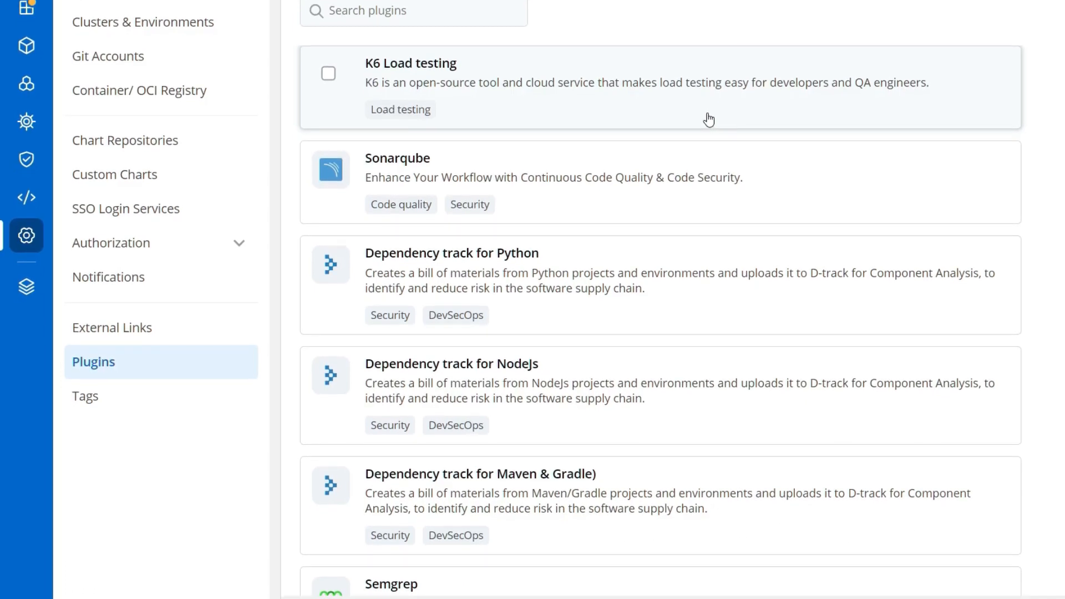
click(696, 174)
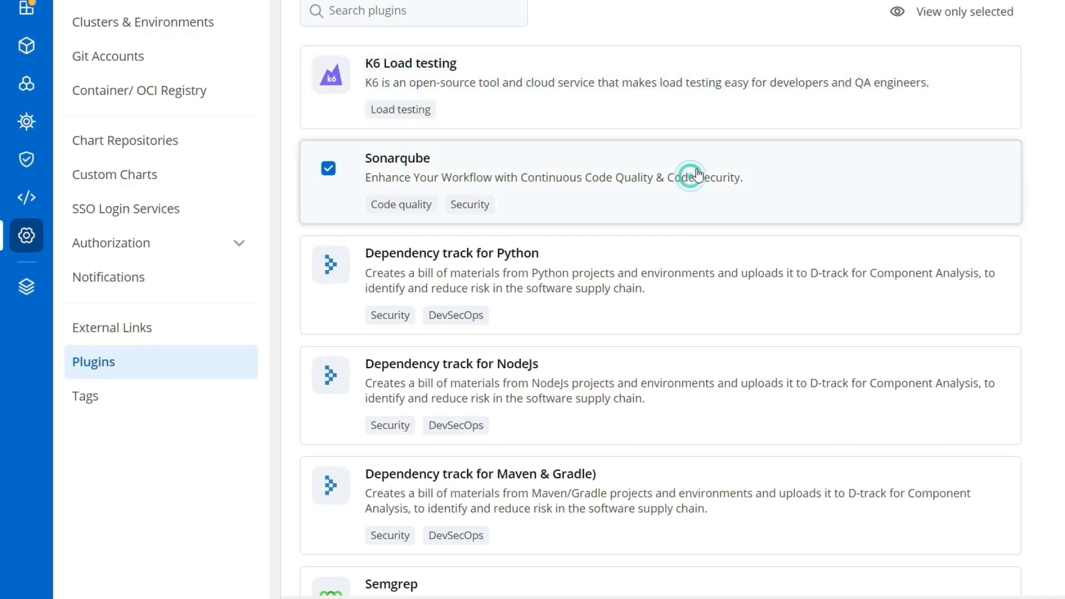
click(774, 578)
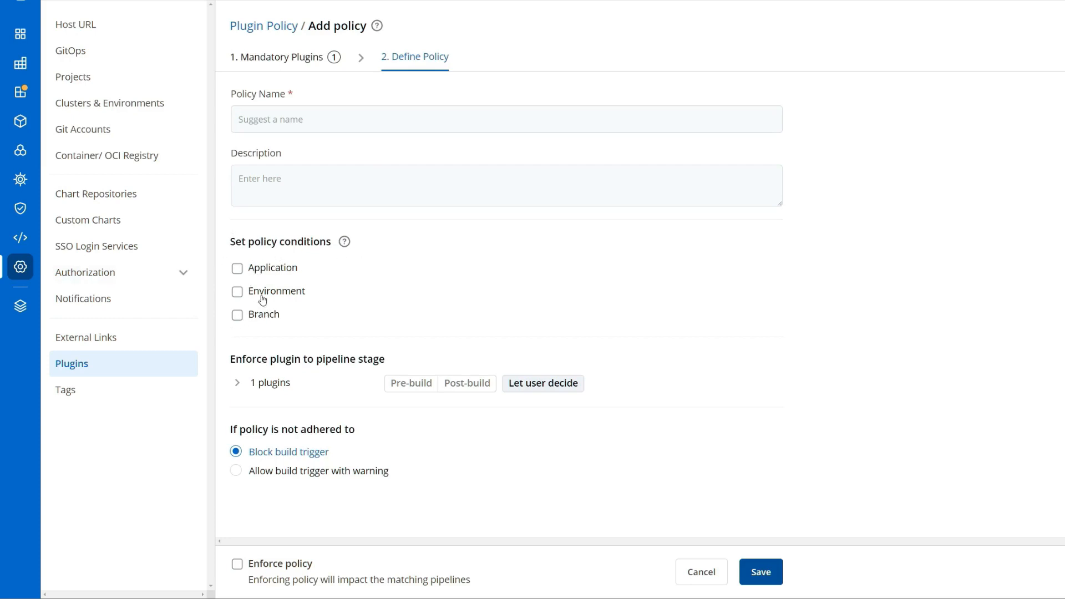
- Apply the policy to all prod environments and expand the plugin list to show Sonarqube's pipeline stage options
click(233, 298)
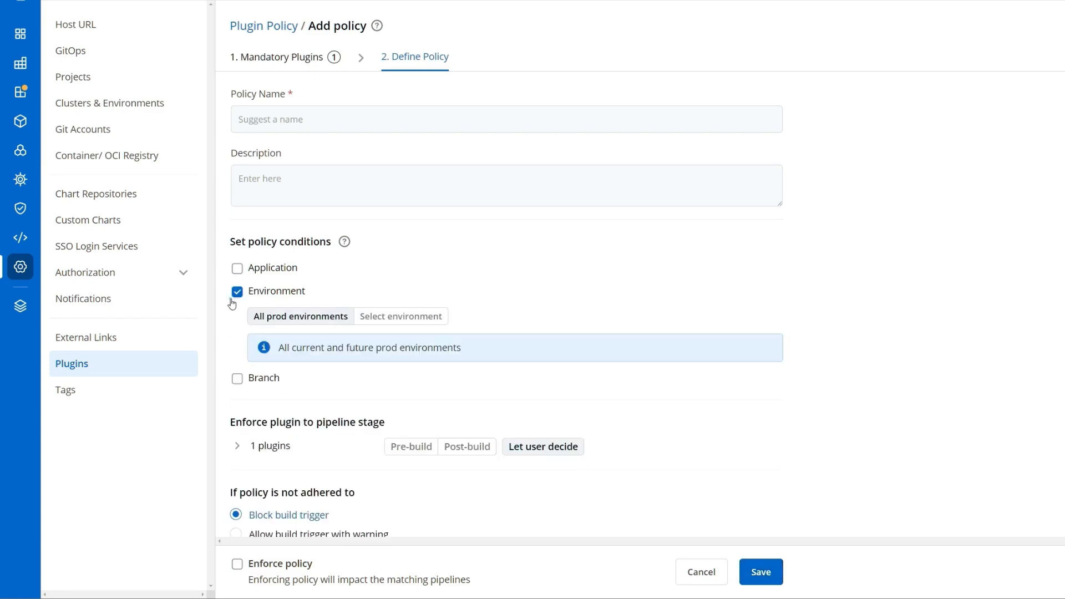
click(278, 318)
scroll(802, 340, down, 1)
click(262, 430)
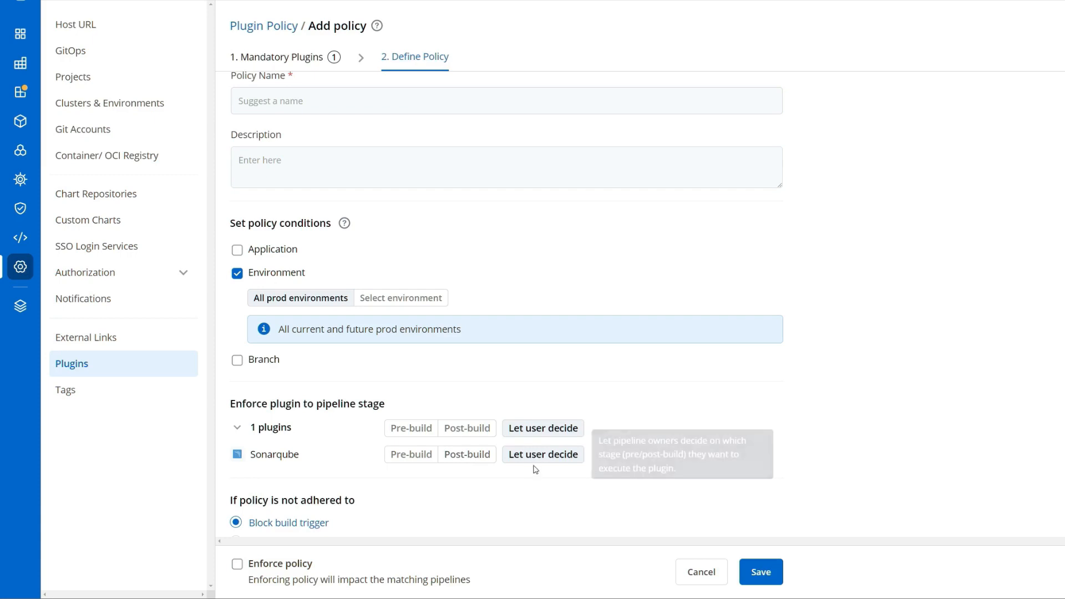
scroll(899, 377, down, 1)
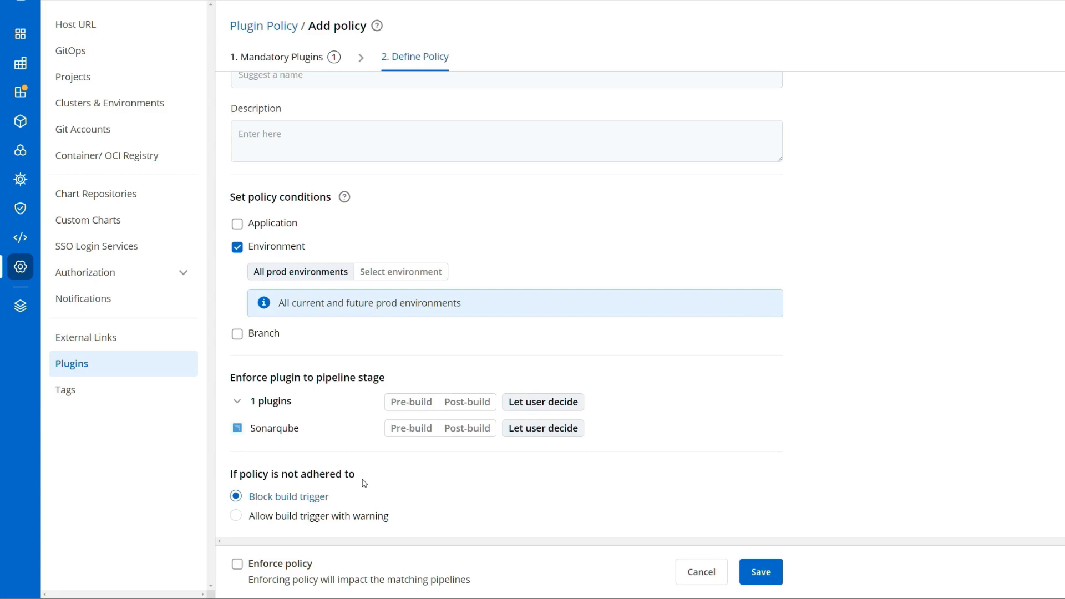
- Allow the build trigger with a warning until 14 Sep 2023, 10:30 AM when the policy is not adhered to
click(370, 522)
scroll(721, 454, down, 1)
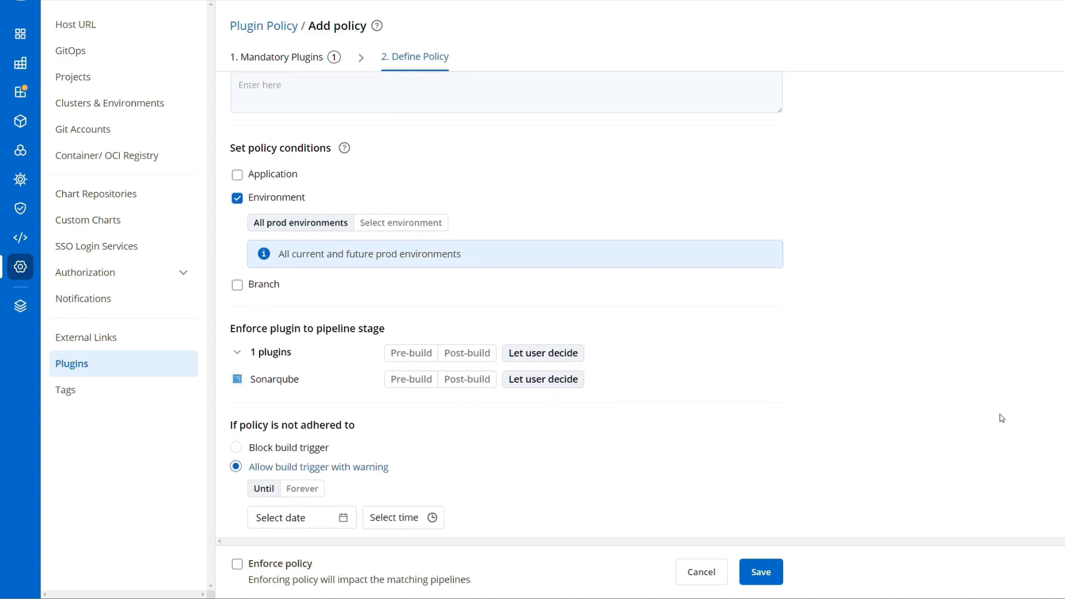
scroll(1002, 418, up, 1)
scroll(999, 419, down, 1)
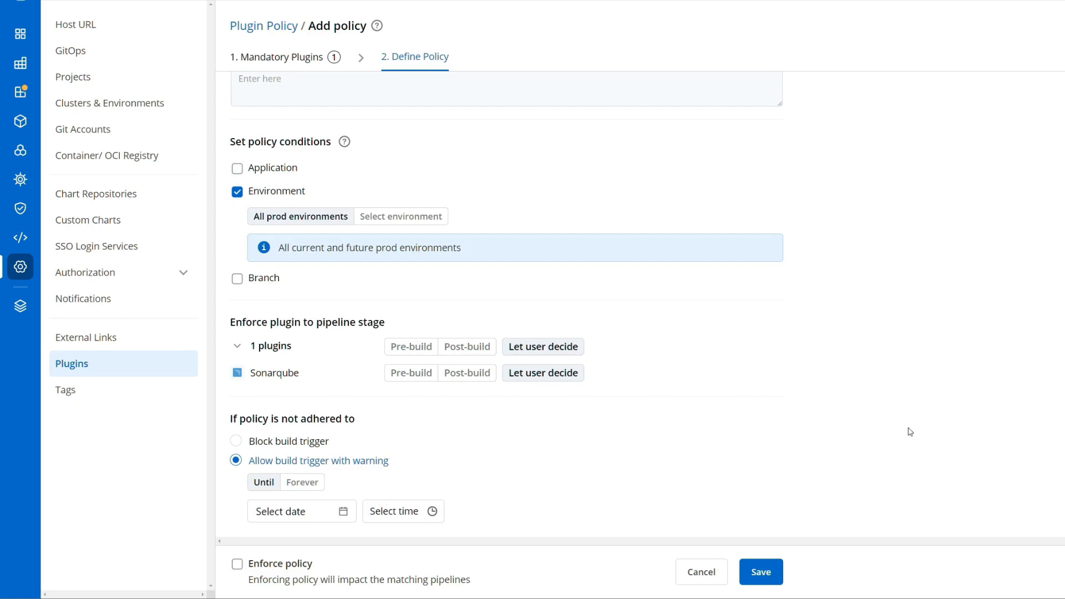
click(315, 512)
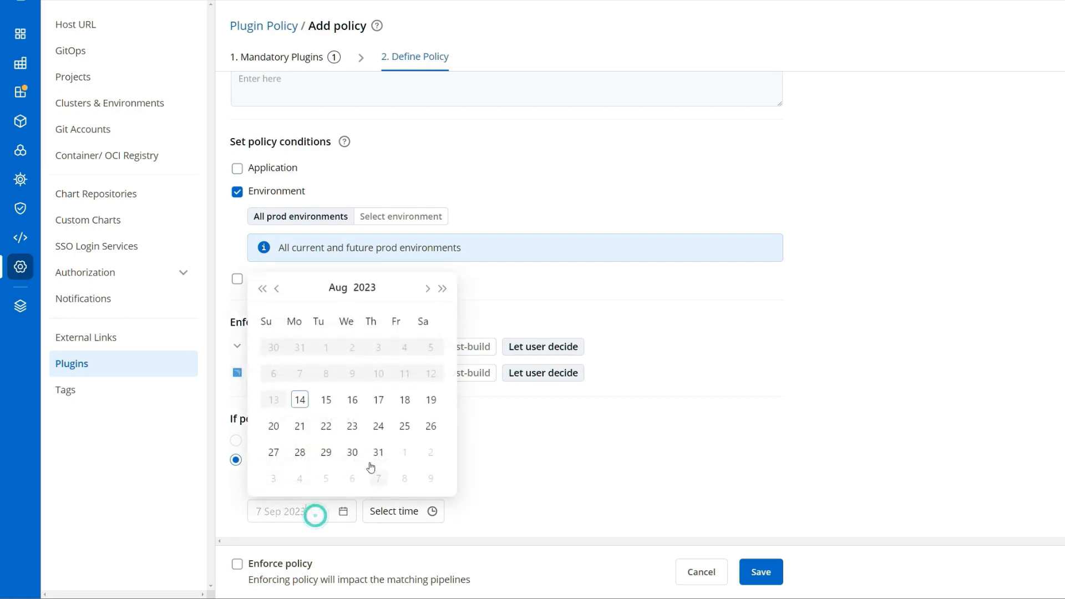
click(427, 289)
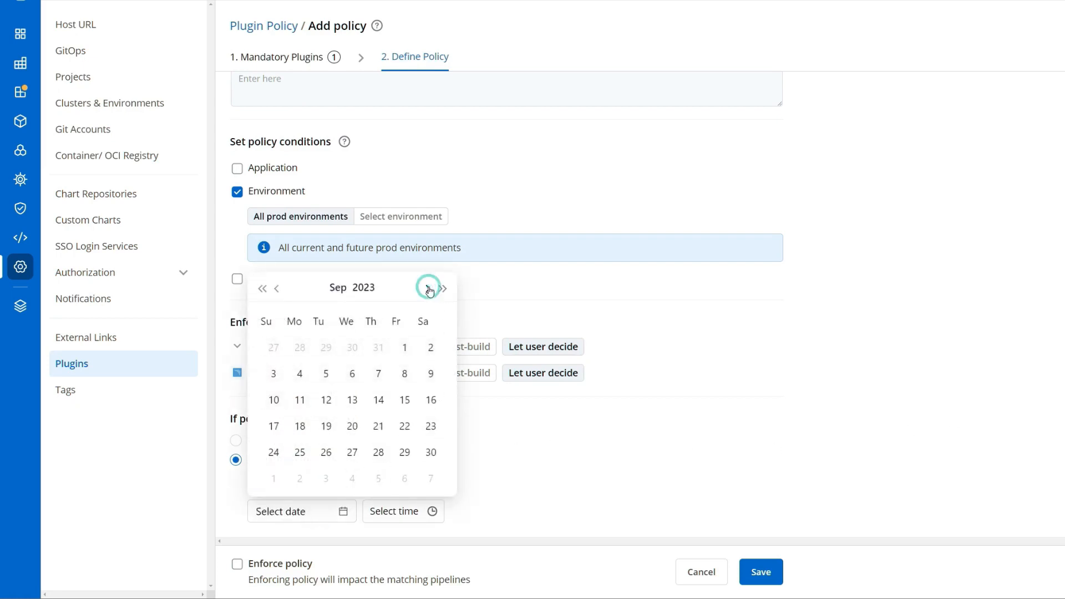
click(377, 399)
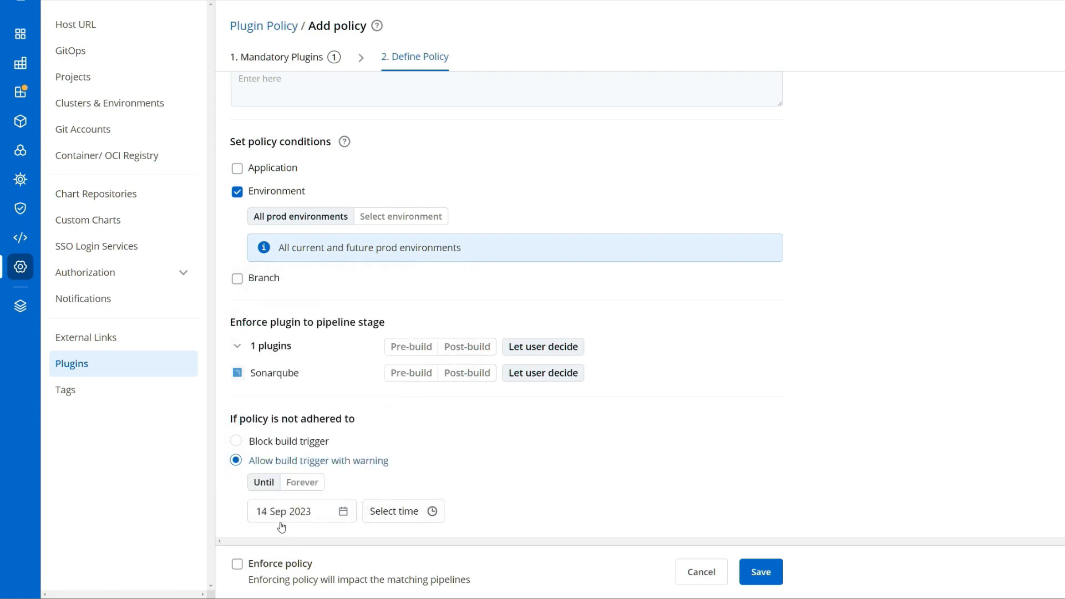
click(404, 519)
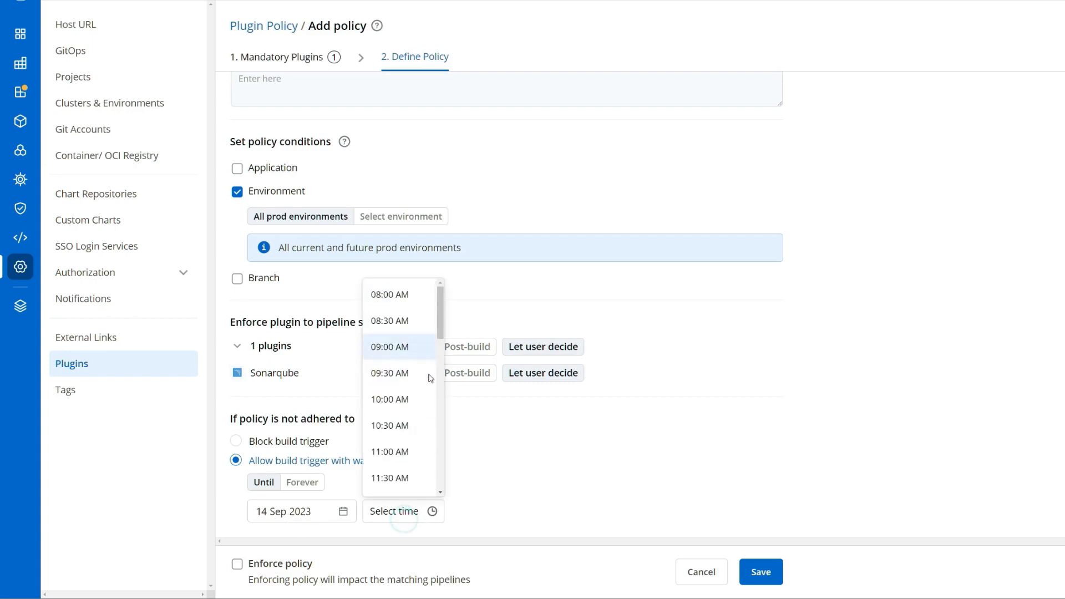
click(404, 423)
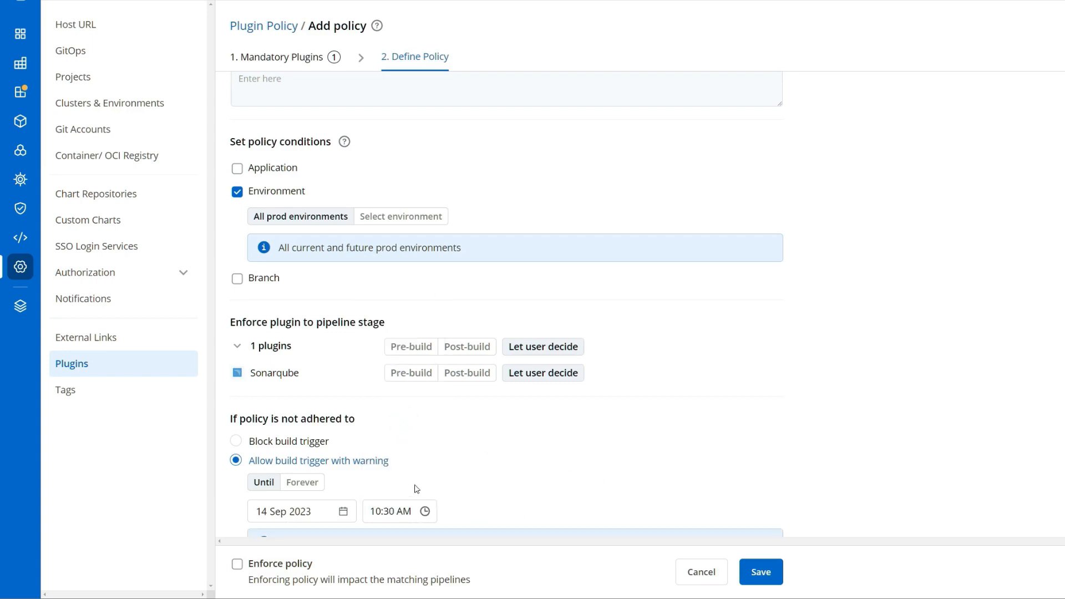
scroll(499, 483, down, 1)
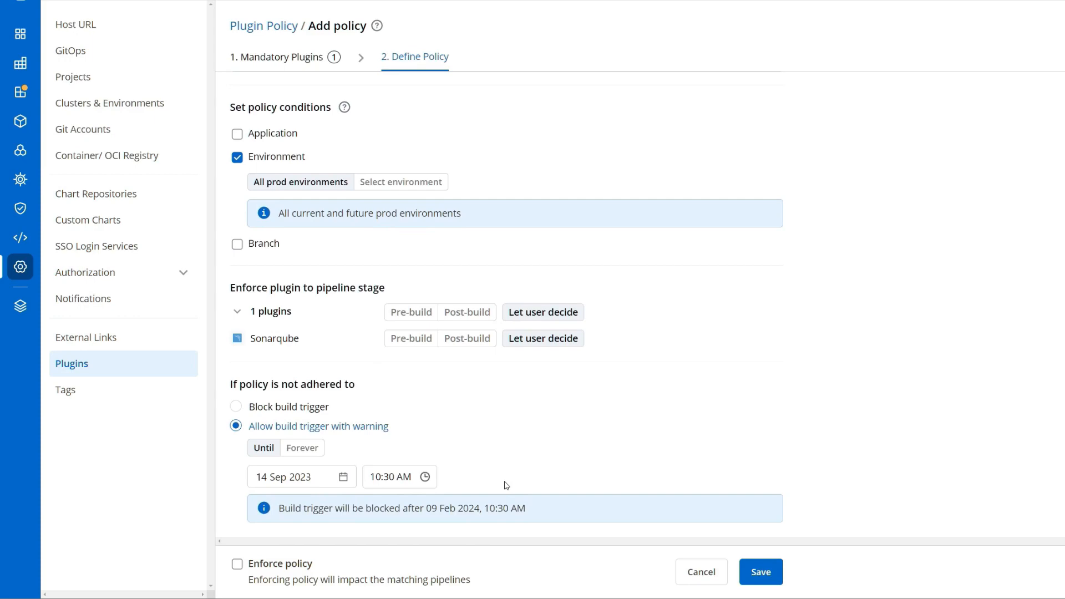